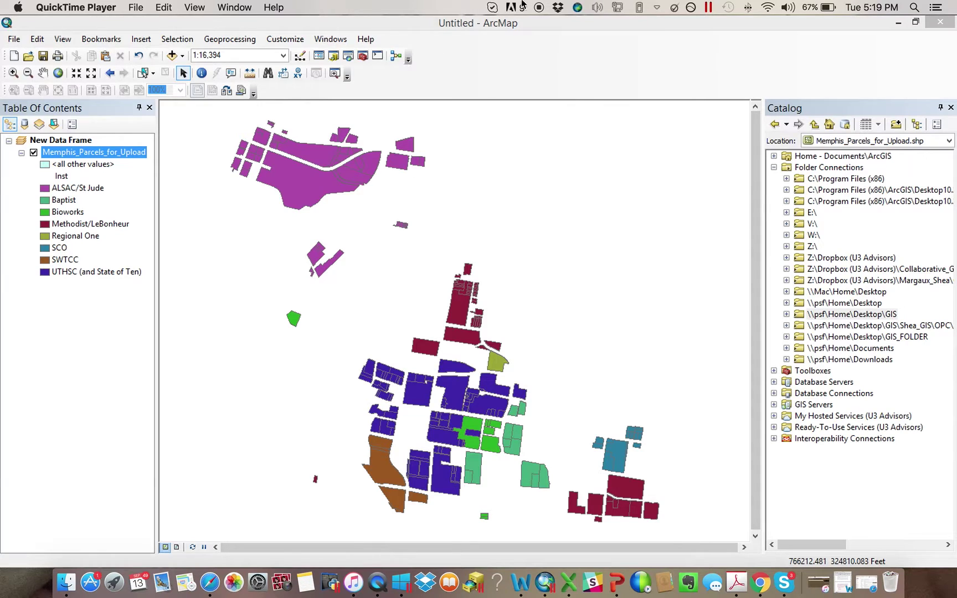
- Sign out of ArcGIS Online from the File menu
mouse_move(578, 10)
click(14, 39)
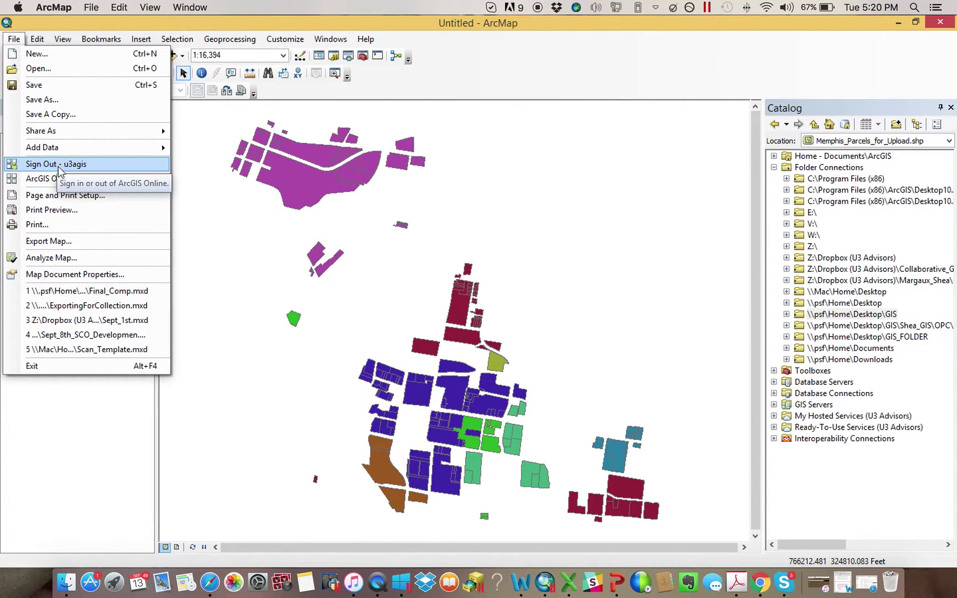
click(60, 166)
- Sign back in to ArcGIS Online, entering the account username and password
click(14, 38)
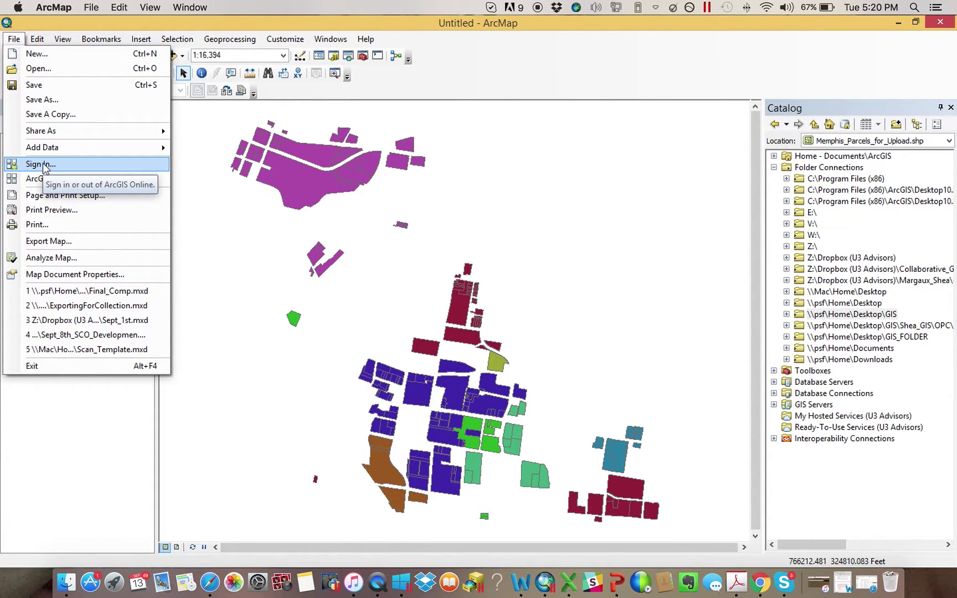
click(44, 165)
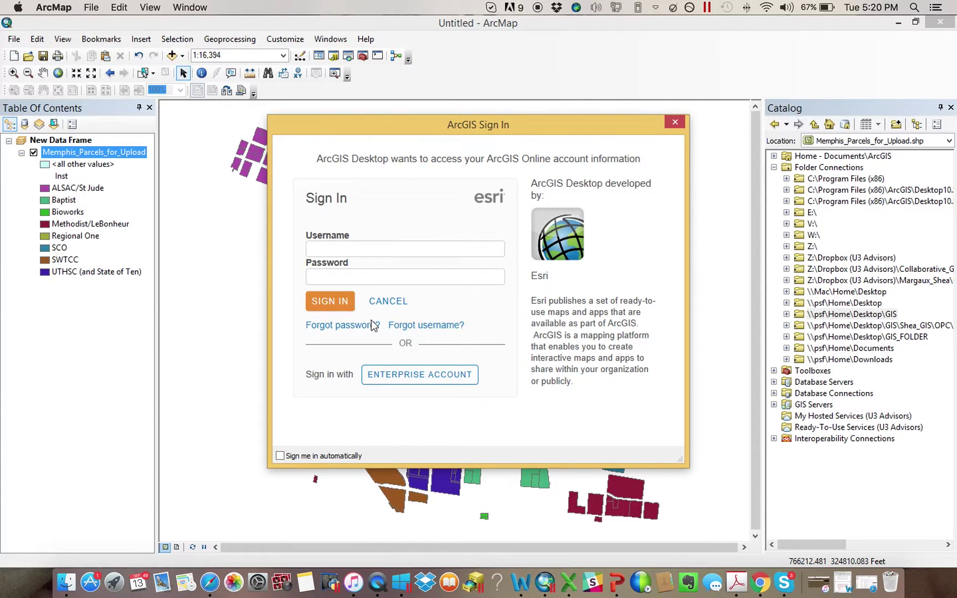
text(u3agis)
key(Tab)
text(**********)
- Complete the sign-in, then expand and collapse My Hosted Services and Ready-To-Use Services in Catalog
click(338, 303)
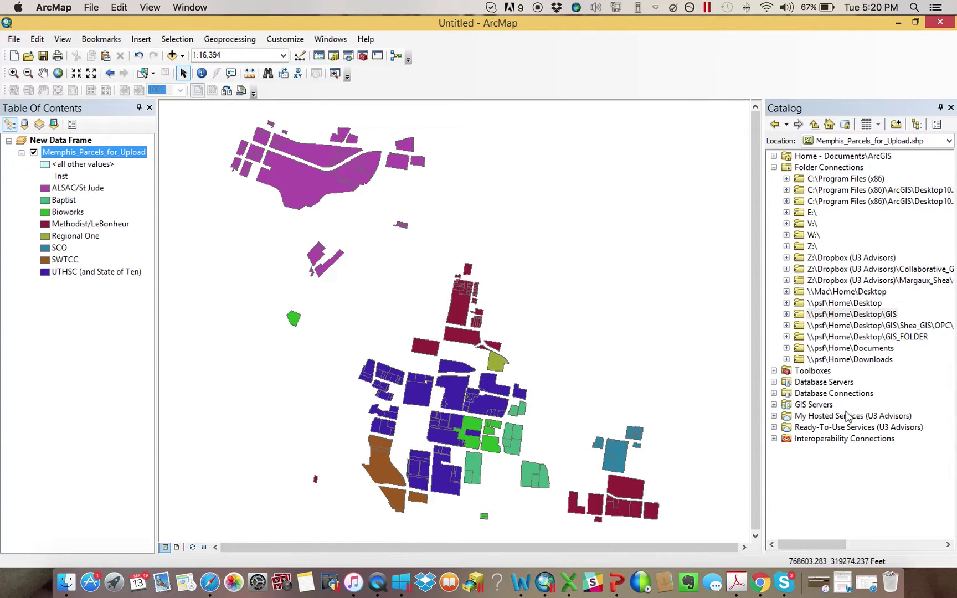
click(774, 416)
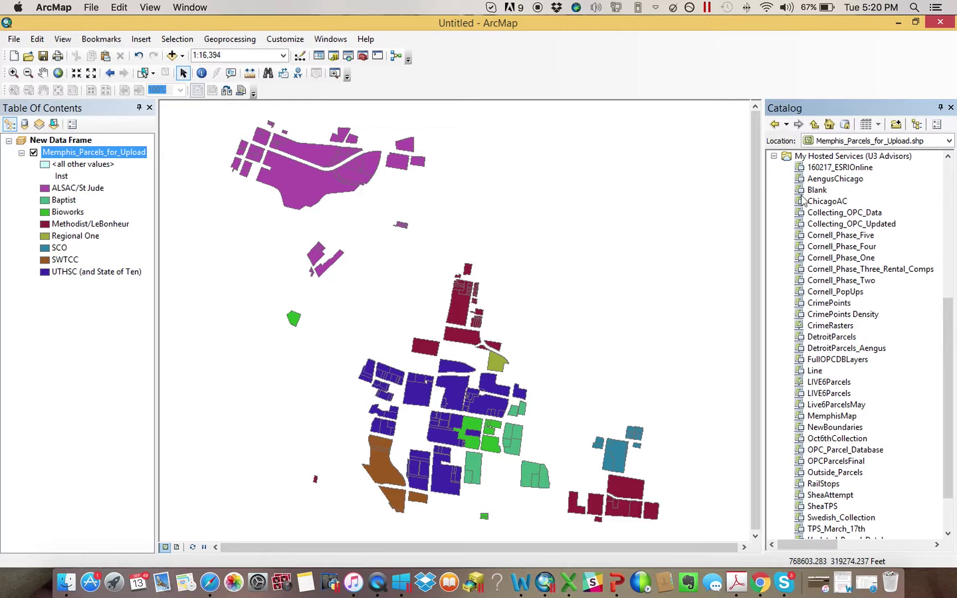
click(774, 156)
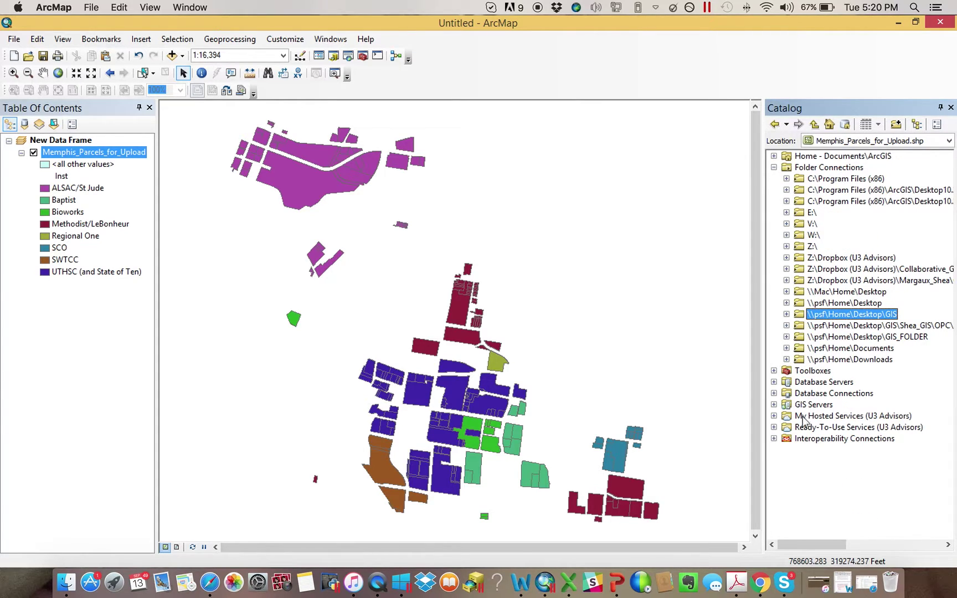
click(774, 427)
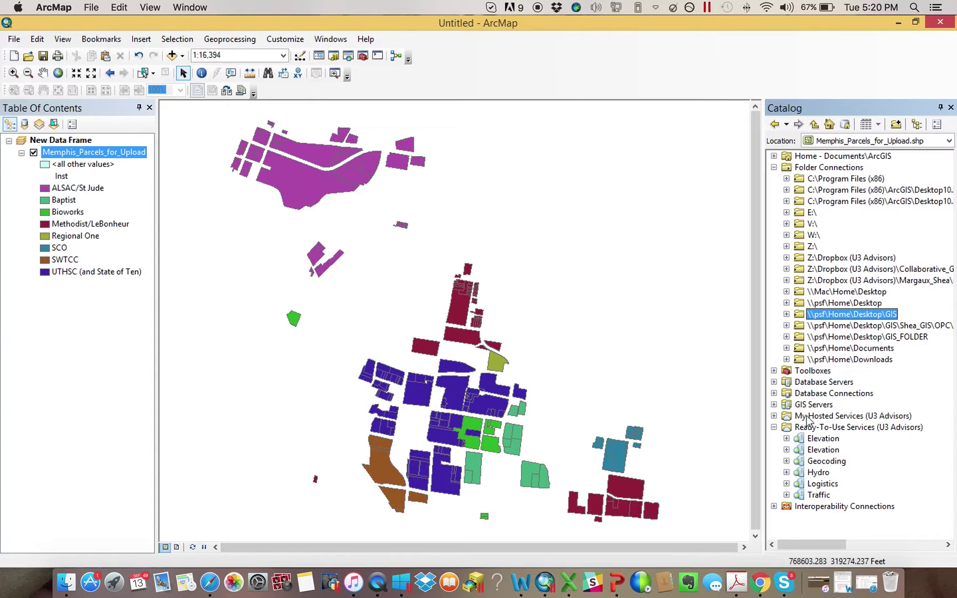
click(774, 427)
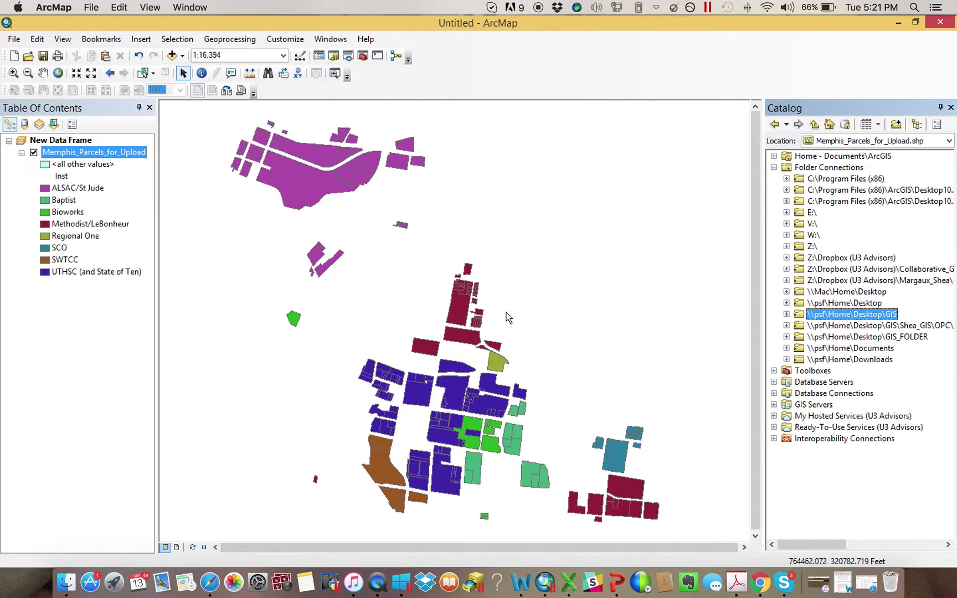
- Review the Memphis_Parcels_for_Upload attribute table, then close it
right_click(82, 159)
click(128, 190)
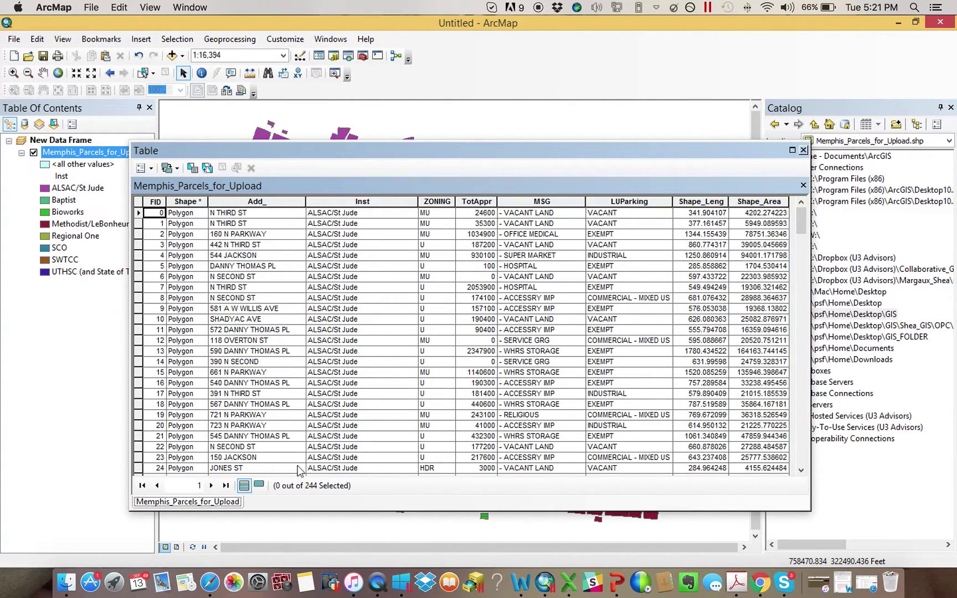
click(803, 151)
- Start sharing the map via File > Share As > Service
click(14, 40)
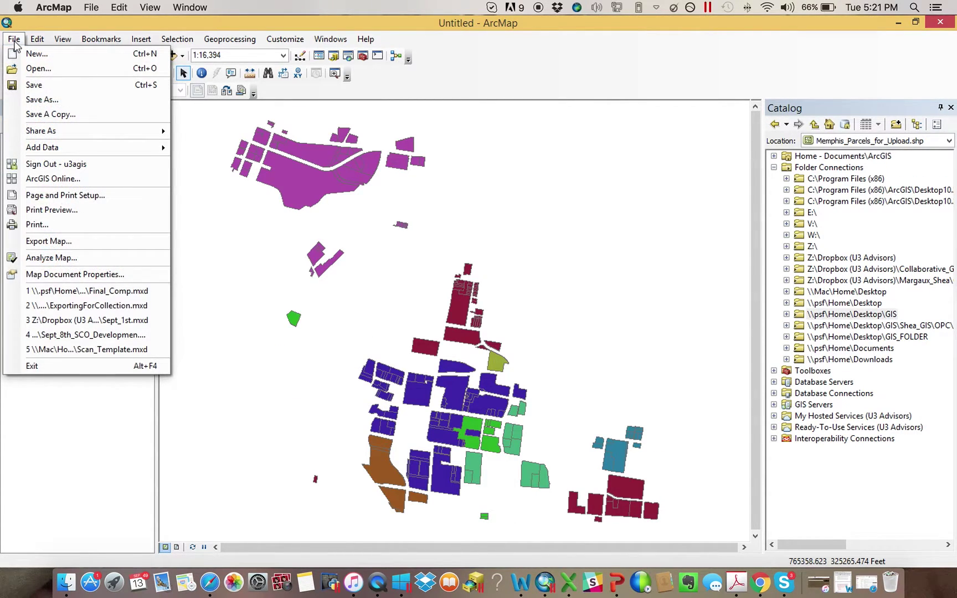
mouse_move(64, 133)
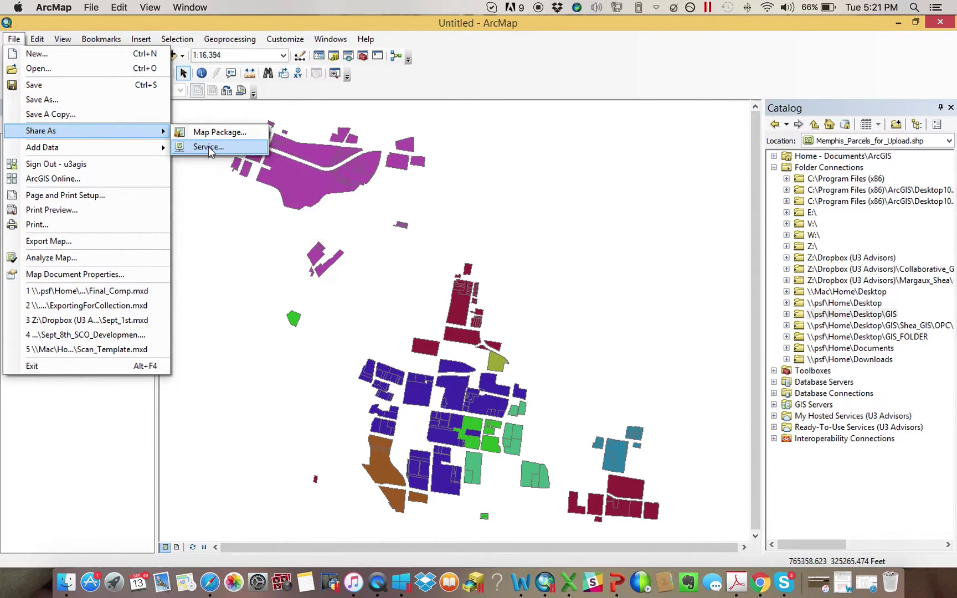
click(209, 147)
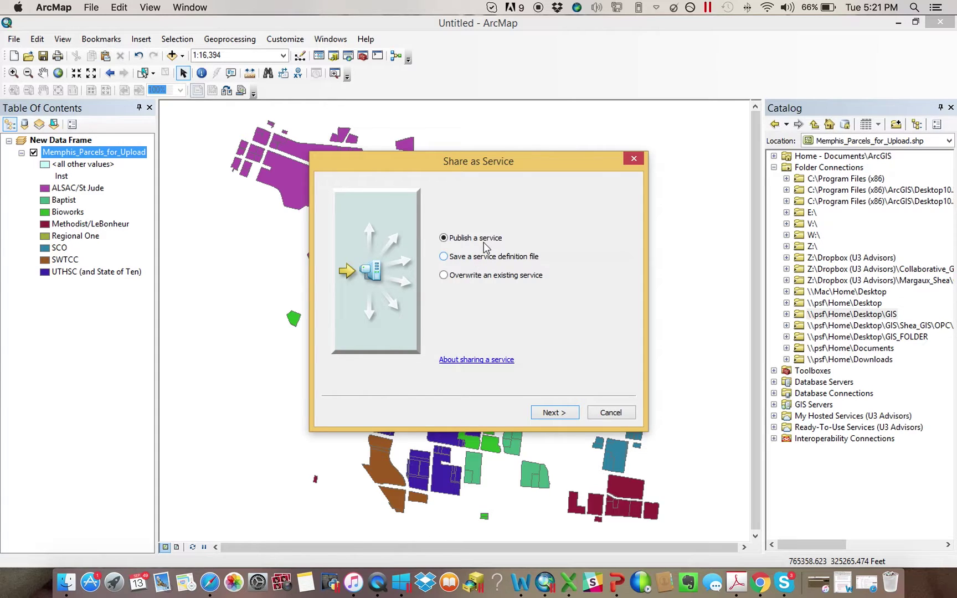
- Publish a new service named ExampleForVideo on the My Hosted Services connection
click(554, 413)
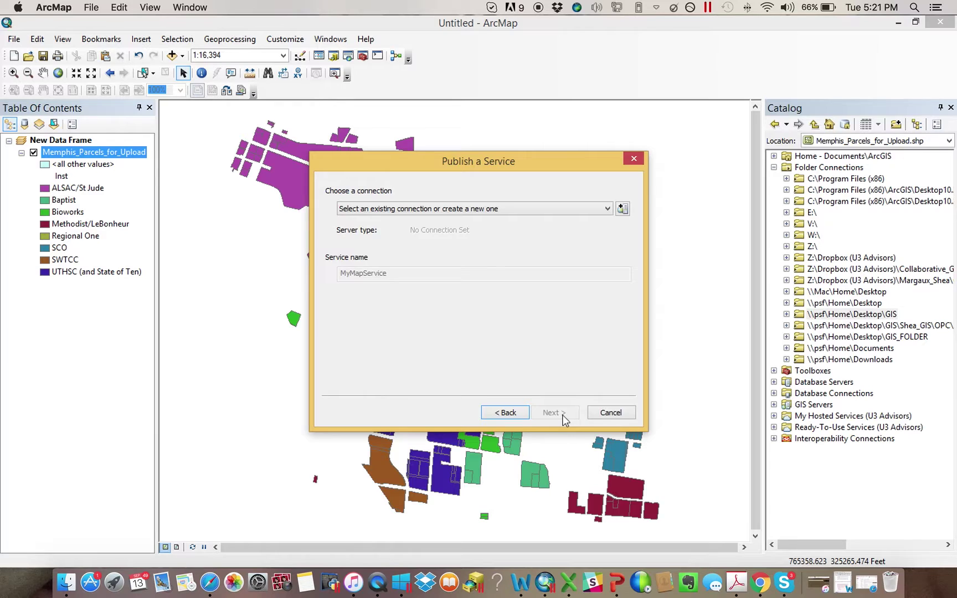
click(484, 211)
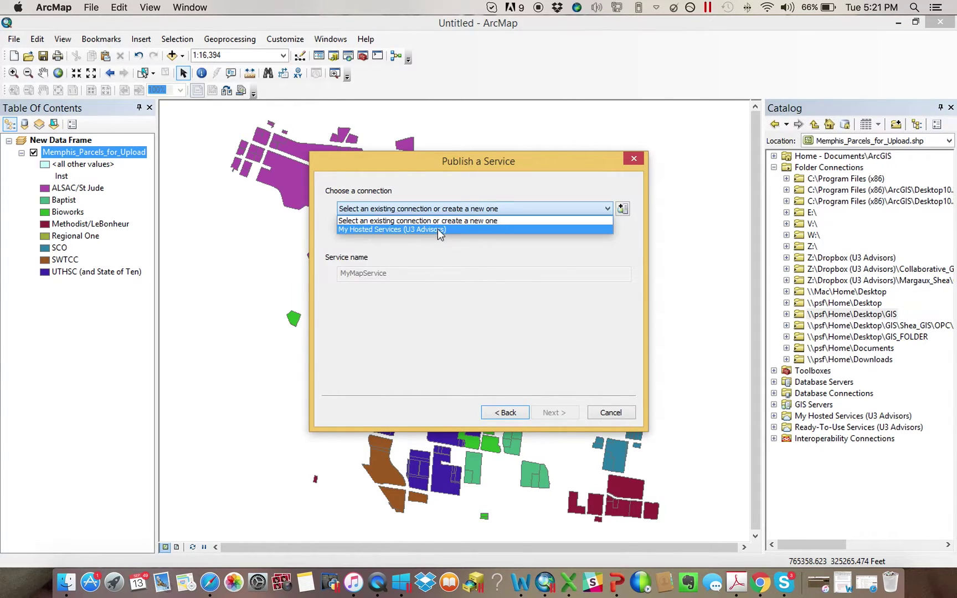
click(439, 230)
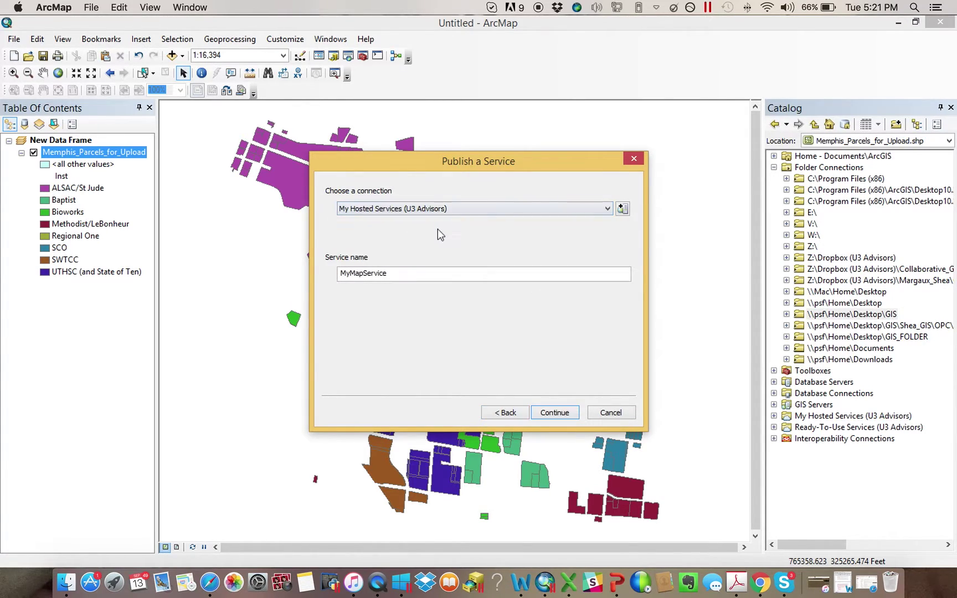
click(424, 209)
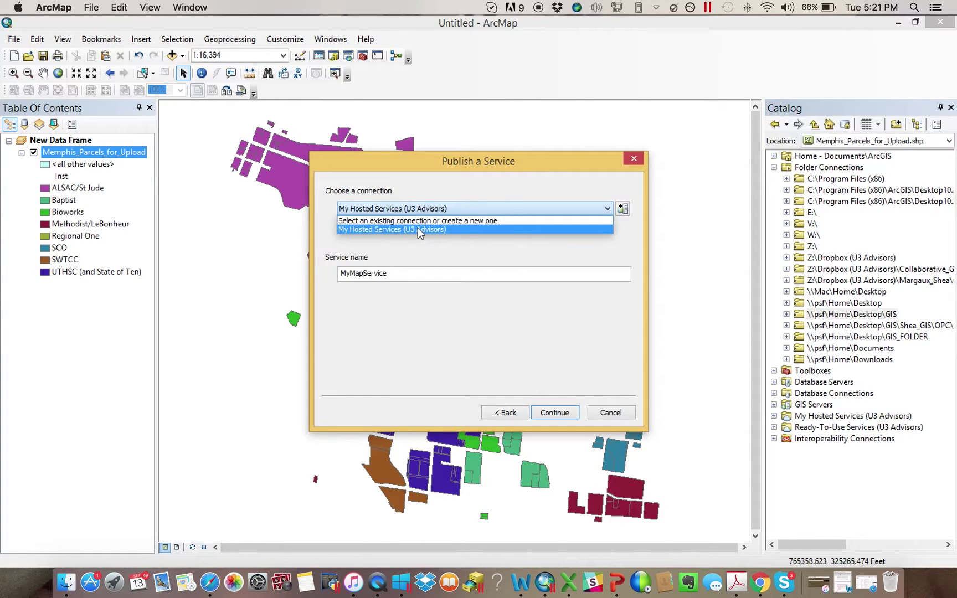
click(418, 227)
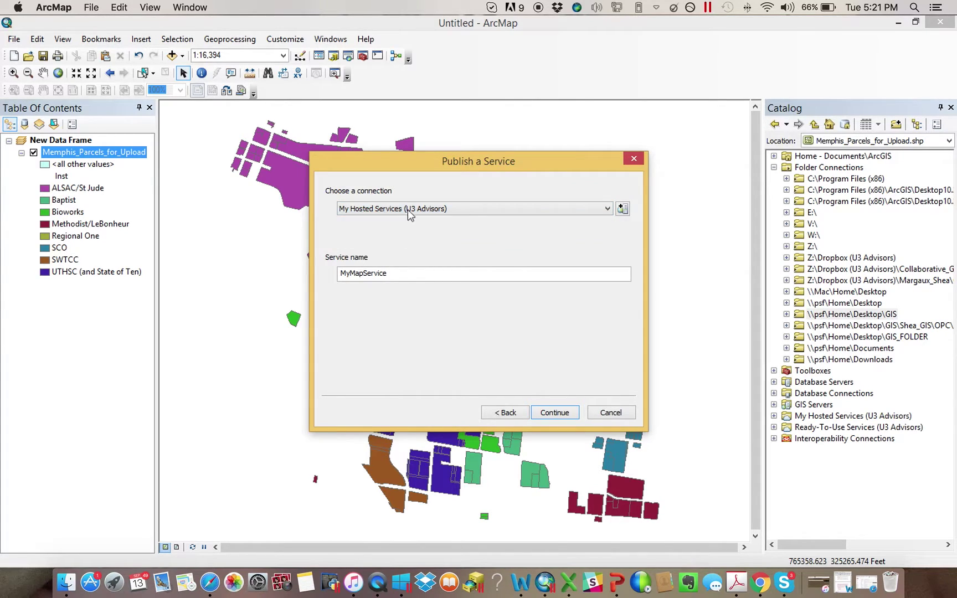
double_click(411, 274)
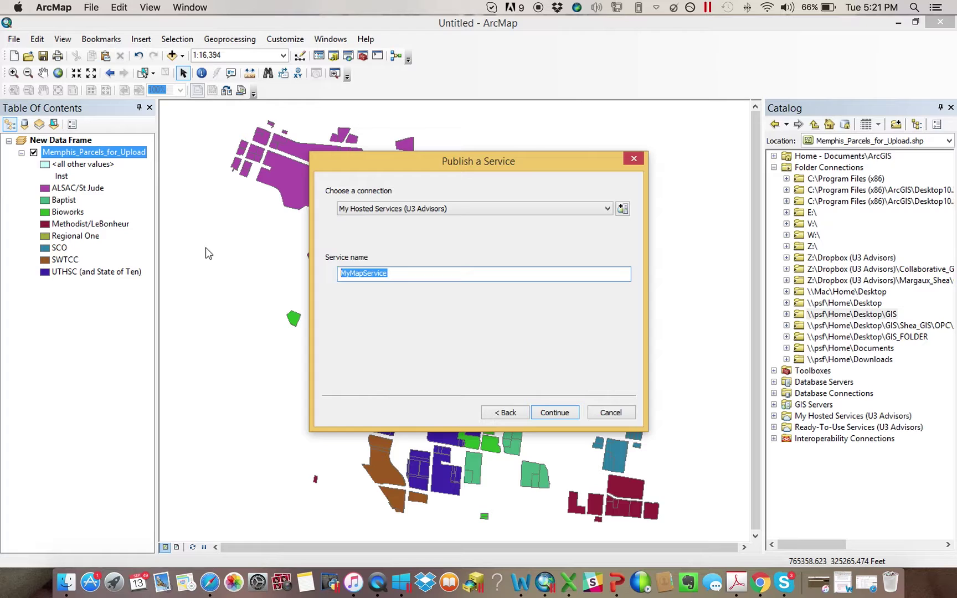
text(ExampleForVideo)
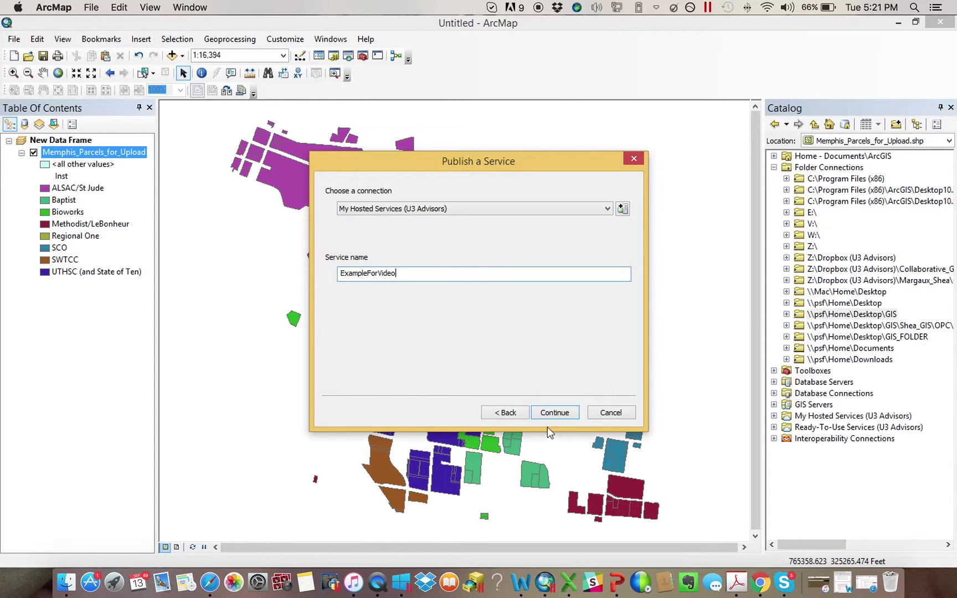
click(555, 413)
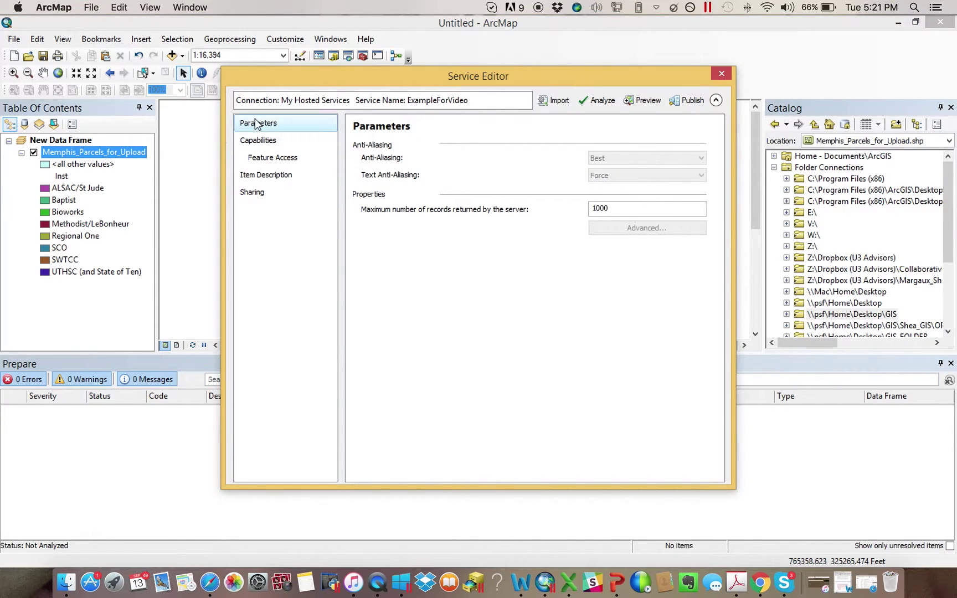
- Under Capabilities > Feature Access, allow the Create, Delete and Sync operations
click(261, 141)
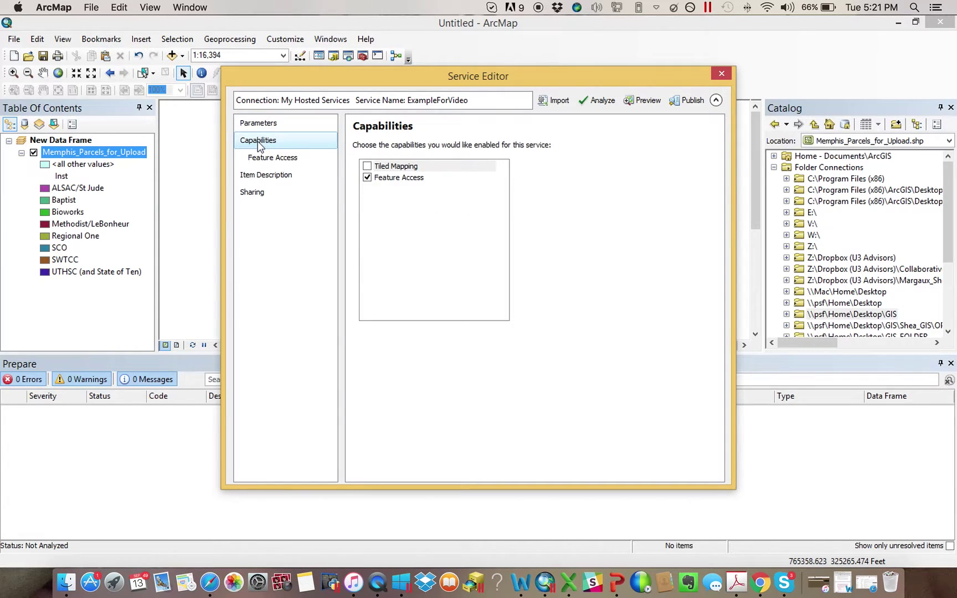
click(295, 159)
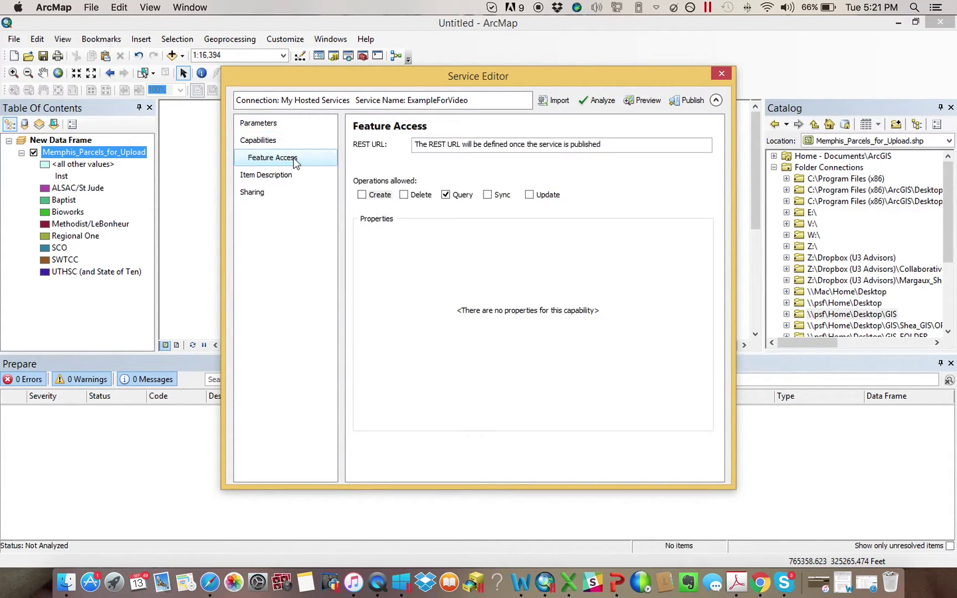
click(362, 195)
click(404, 195)
click(487, 195)
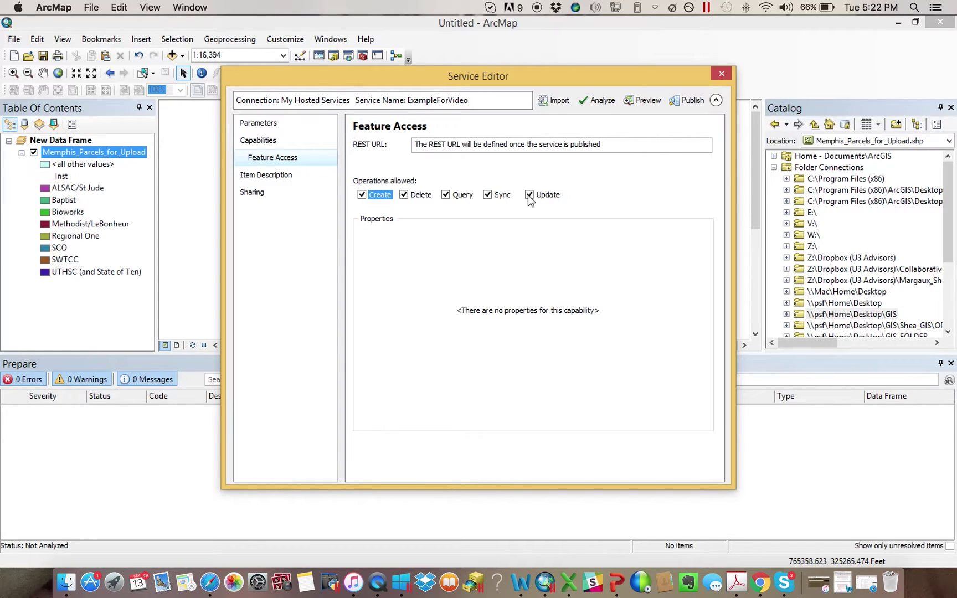
click(277, 180)
- Enter the summary 'This is data I am using to demonstrate Feature Services' and tags 'Feature Services, Memphis'
click(451, 173)
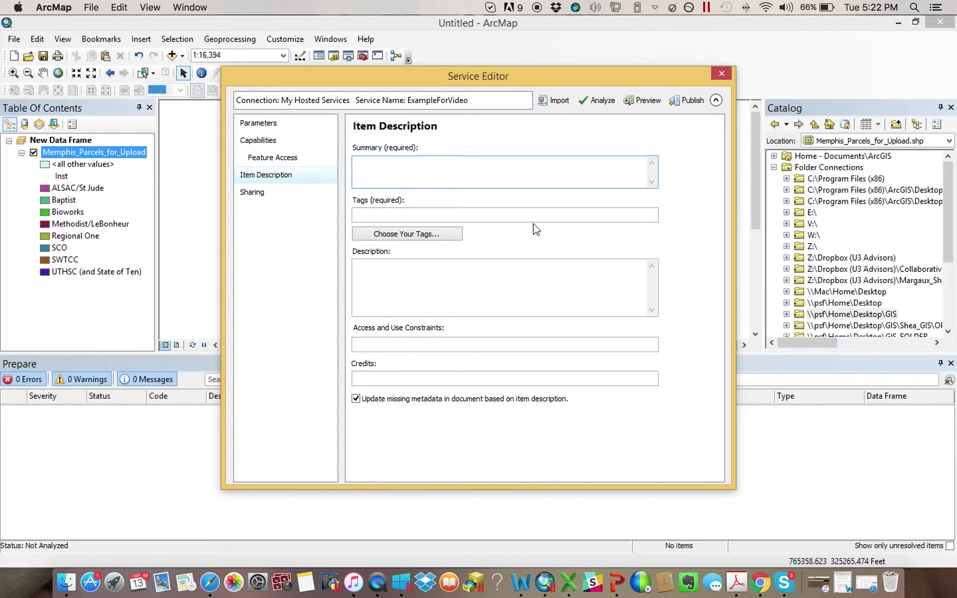
text(This is data I am using to demonstrate Fe)
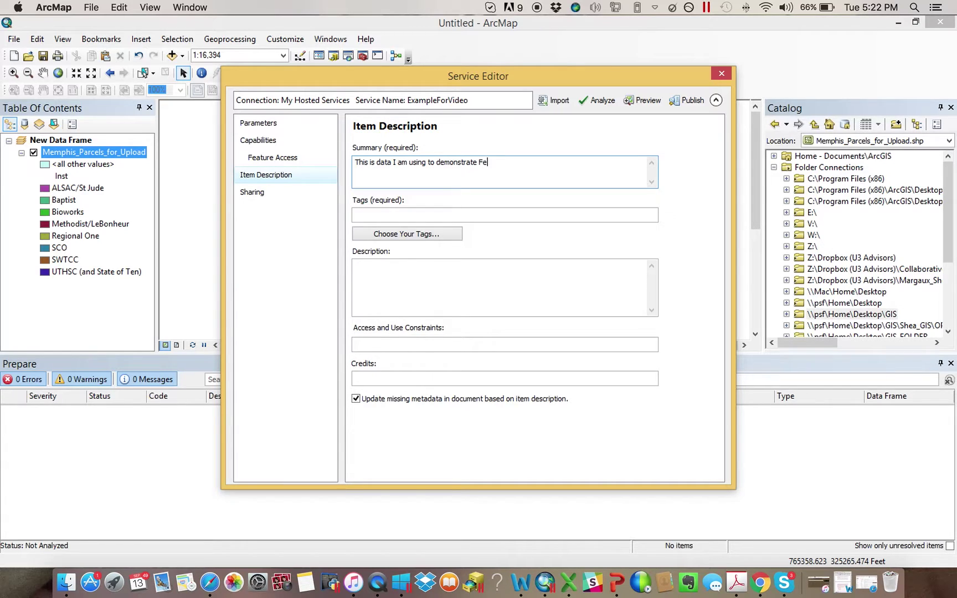
text(ature Services)
key(Tab)
text(Feature Services, )
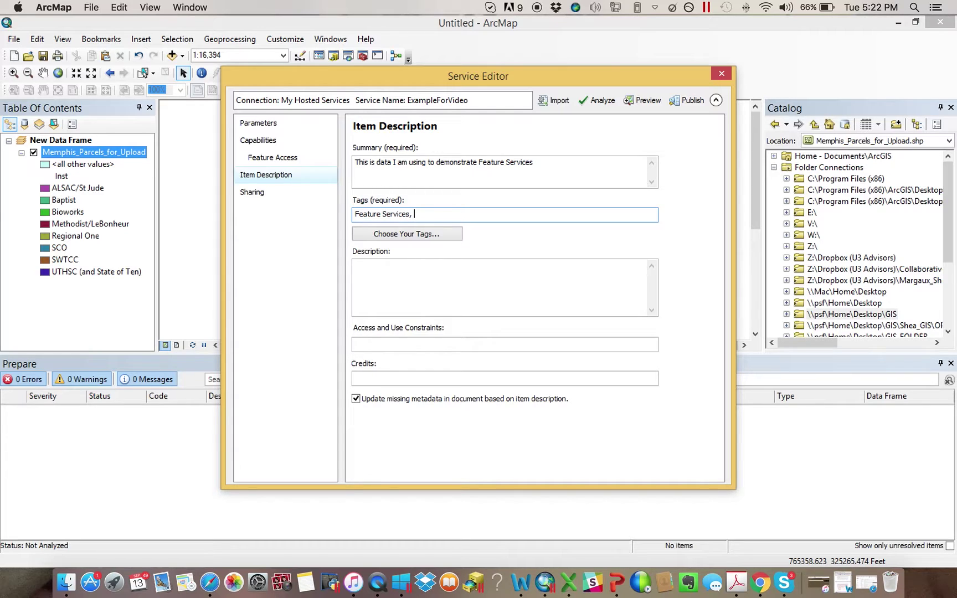
text(Memphis)
- Enter the same sentence as the item description, leaving access constraints and credits blank
click(450, 276)
text(This is data)
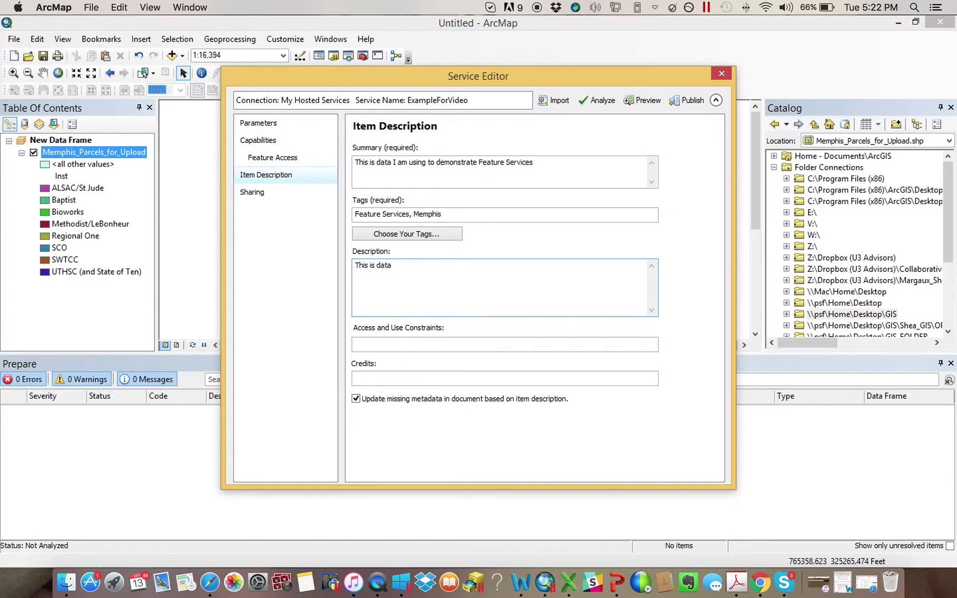
text( I am using to demonstrate Feature Services)
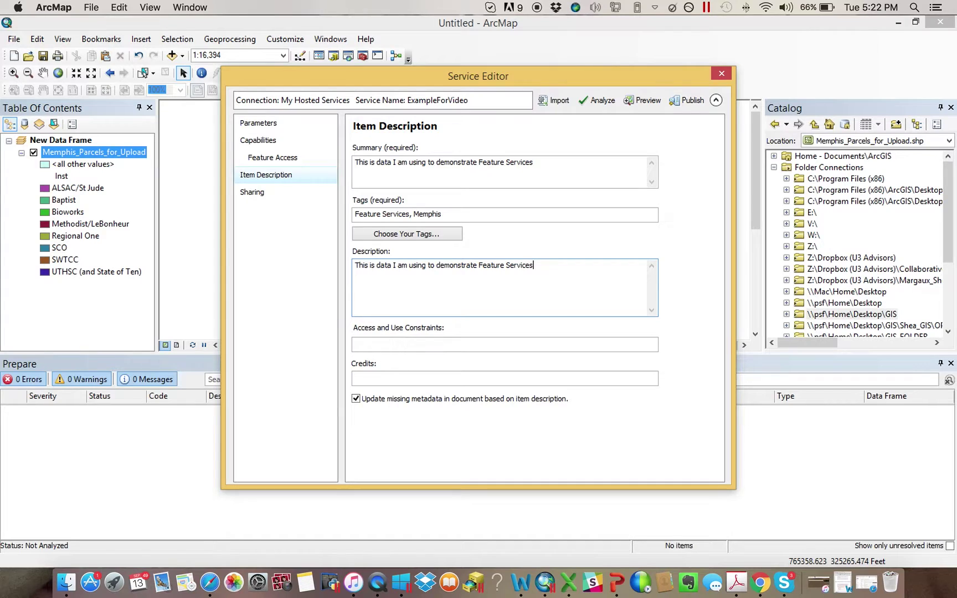
key(Tab)
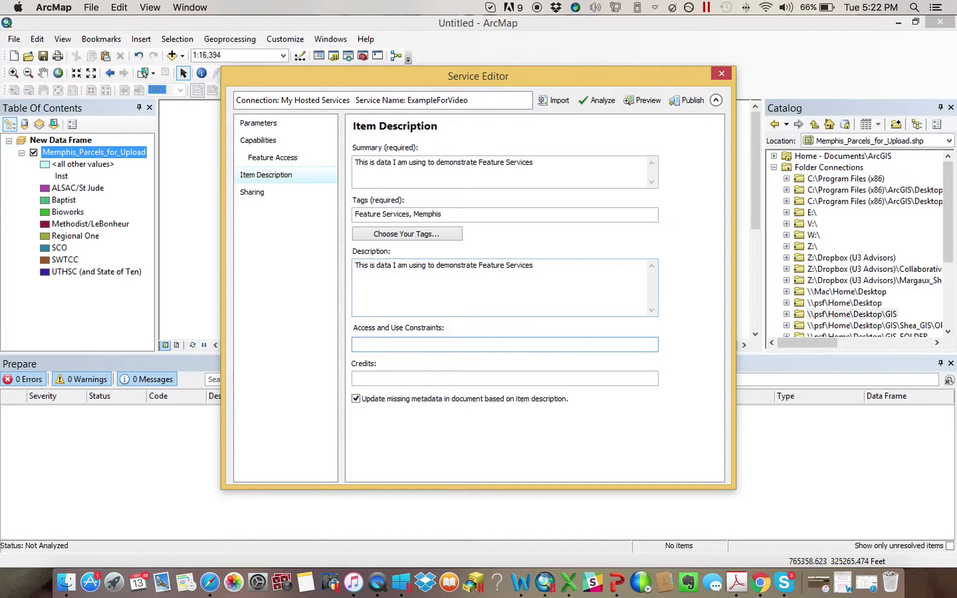
click(488, 344)
click(433, 379)
click(278, 195)
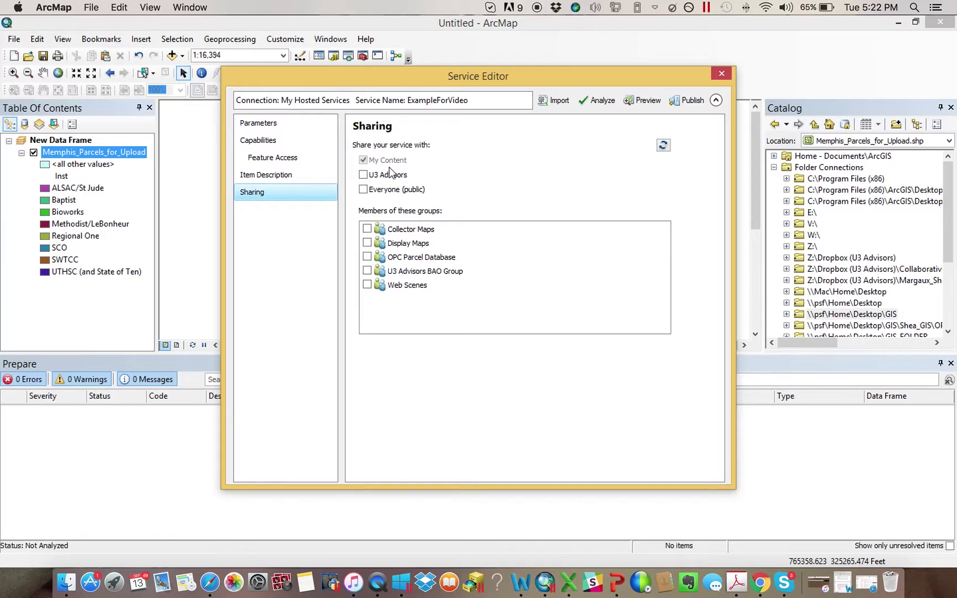
- Check U3 Advisors to share the service with the organization
click(363, 175)
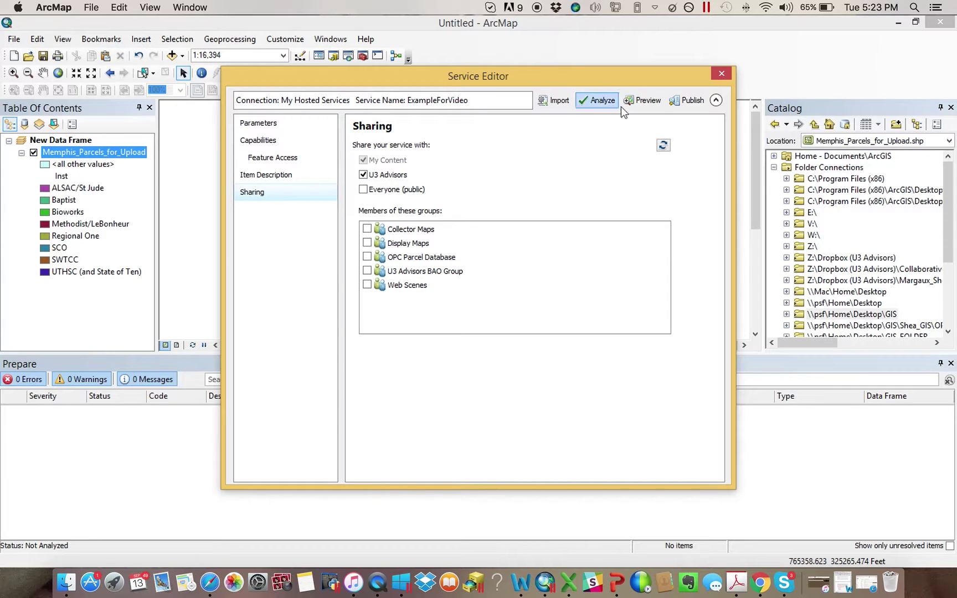
- Publish the ExampleForVideo service to My Hosted Services
click(685, 107)
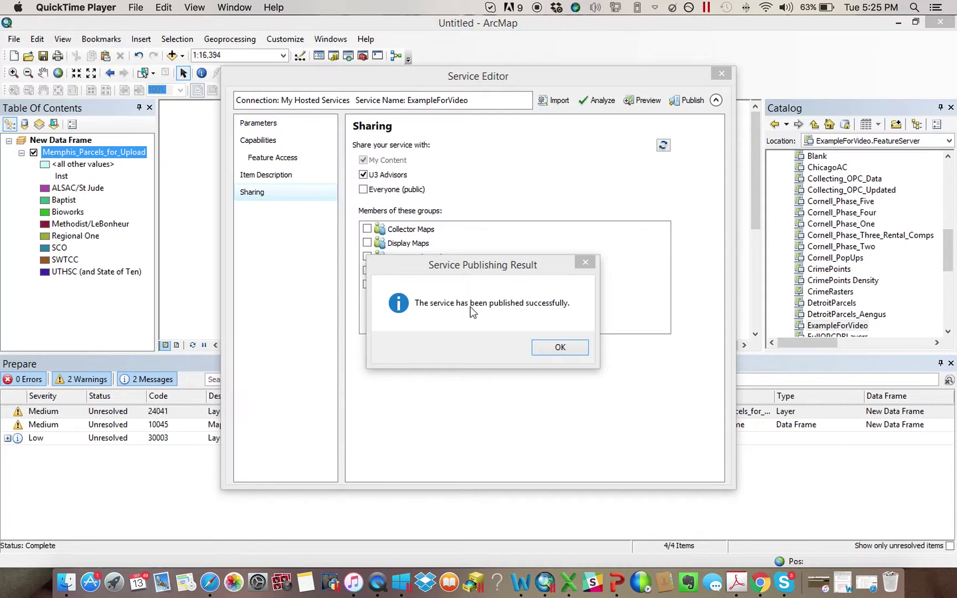
- Dismiss the publishing result and go to arcgis.com in the browser
click(560, 348)
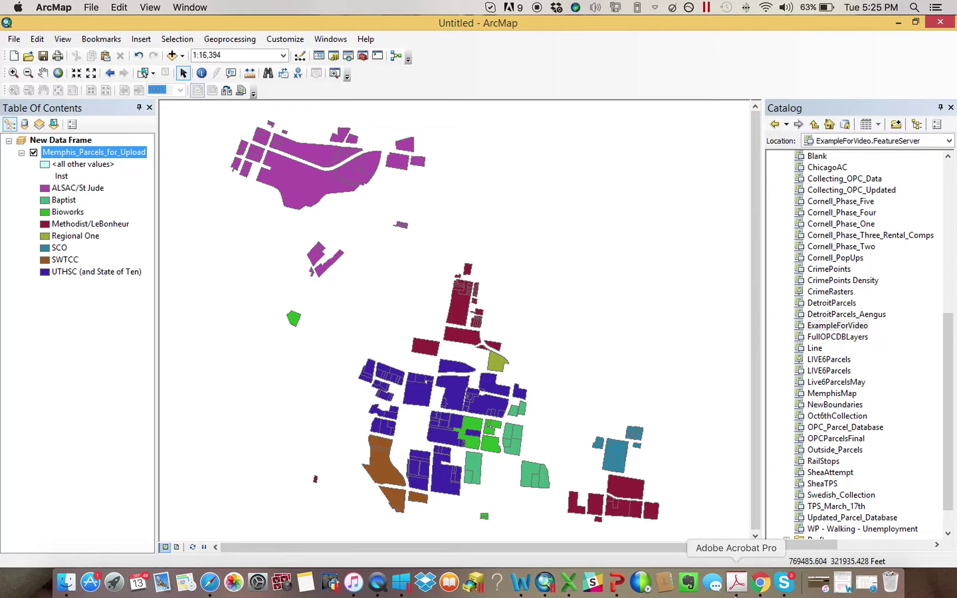
click(753, 591)
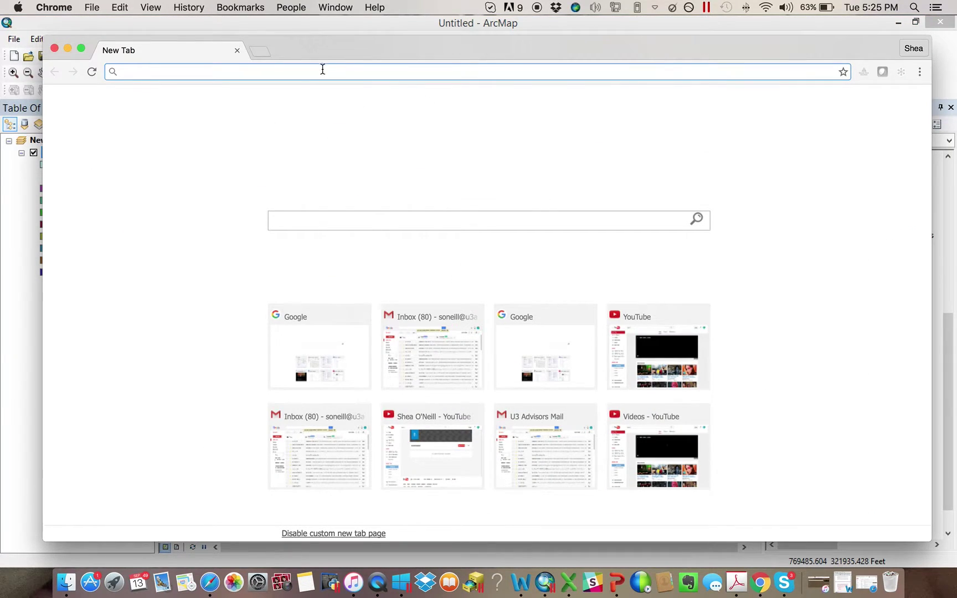
mouse_move(318, 42)
mouse_down()
mouse_move(303, 37)
mouse_move(313, 39)
mouse_up()
text(arcgis.com)
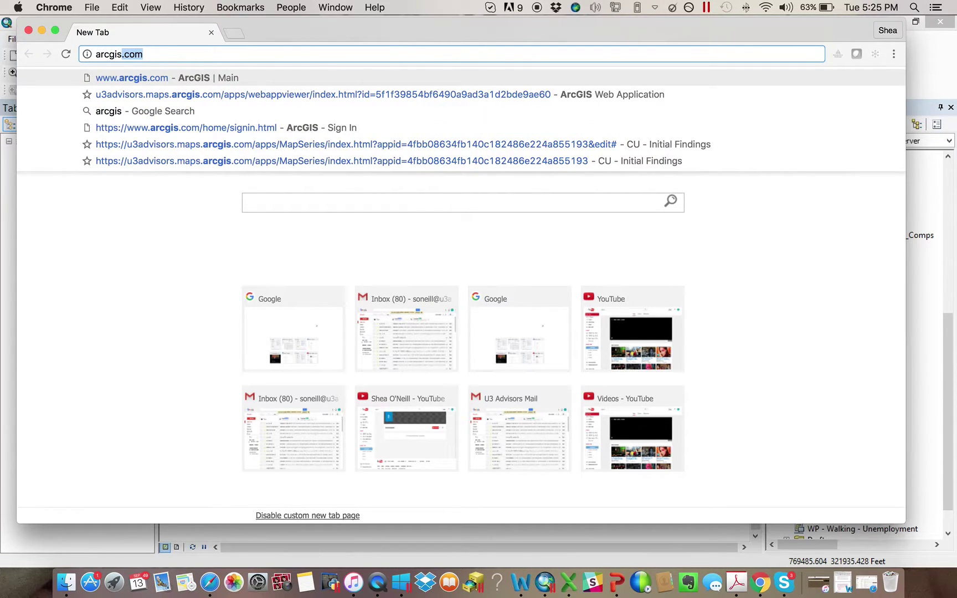
key(Return)
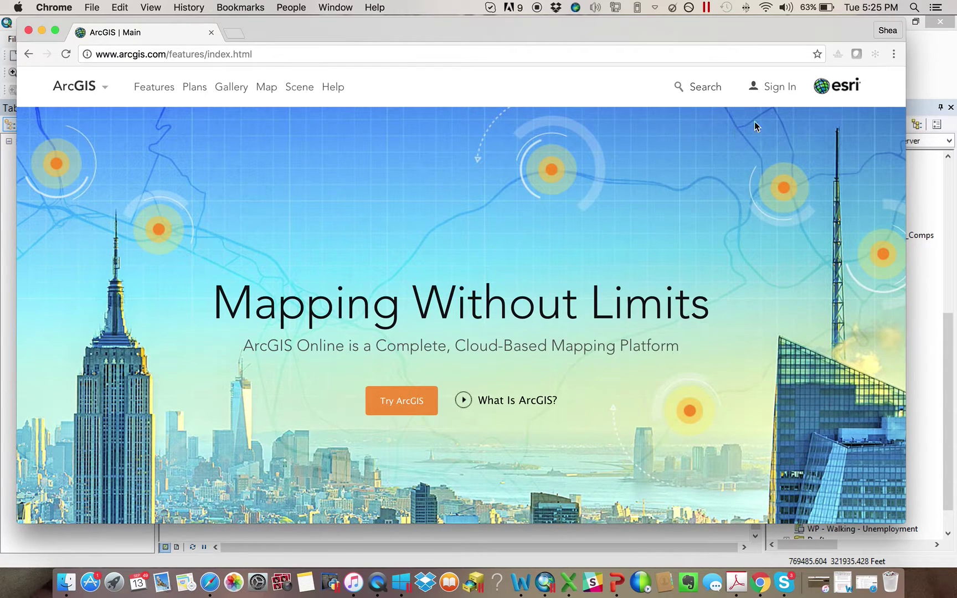
- Sign in with the account username and password and open My Content
click(779, 89)
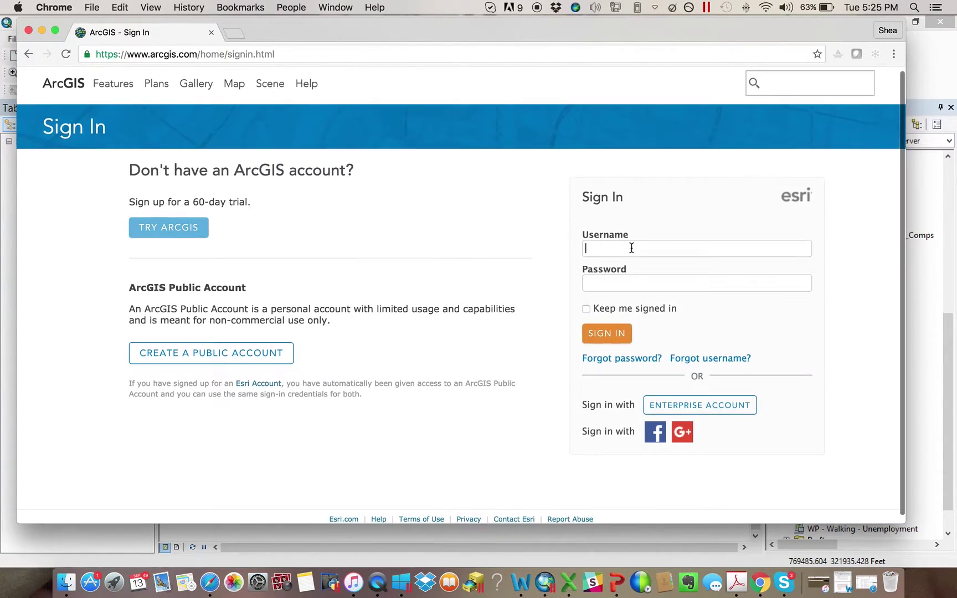
text(u3agis)
key(Tab)
text(••••••••••)
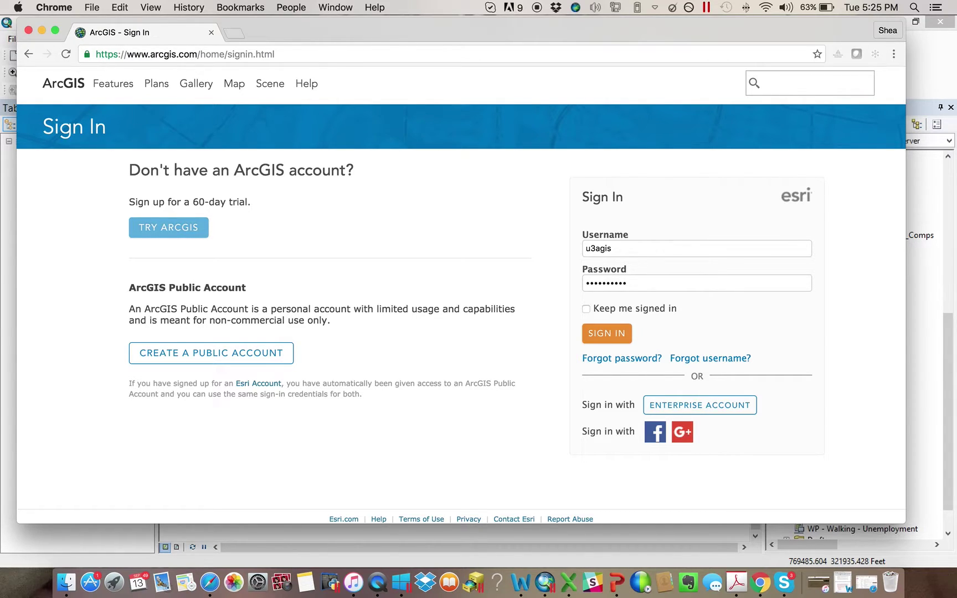
click(611, 333)
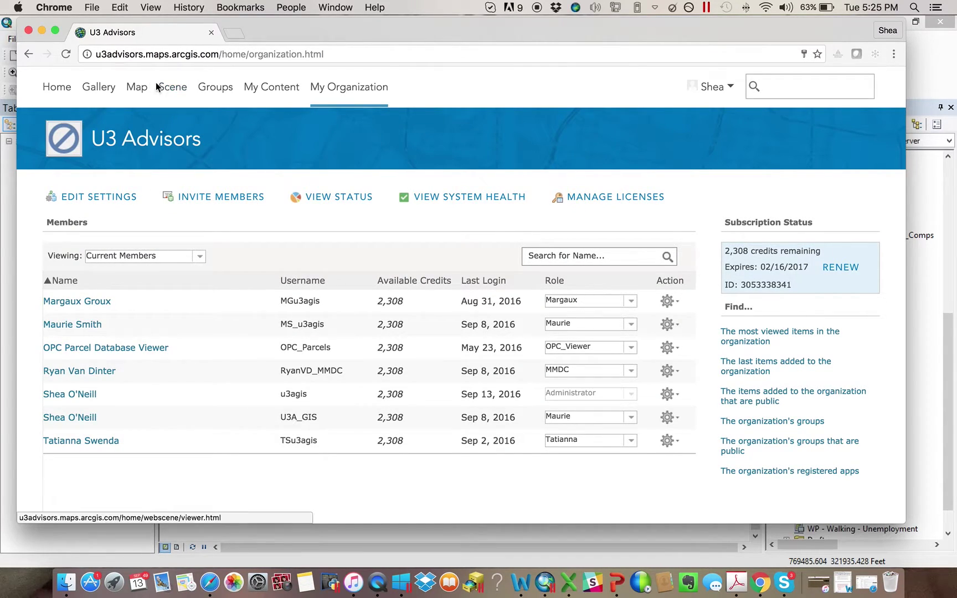
click(262, 92)
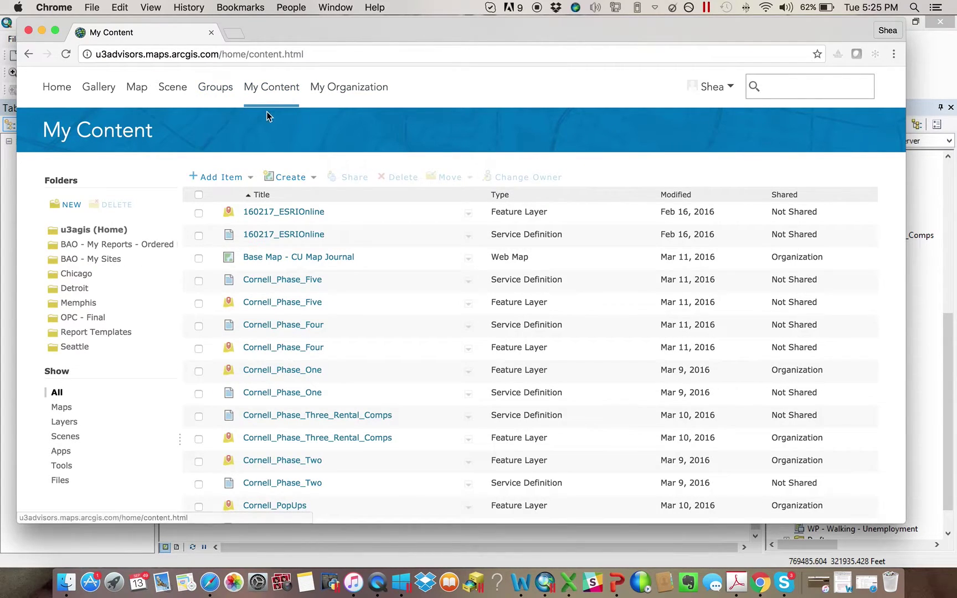
- Page through the My Content item list across its second and third pages
scroll(316, 260, down, 3)
scroll(367, 246, down, 5)
click(846, 460)
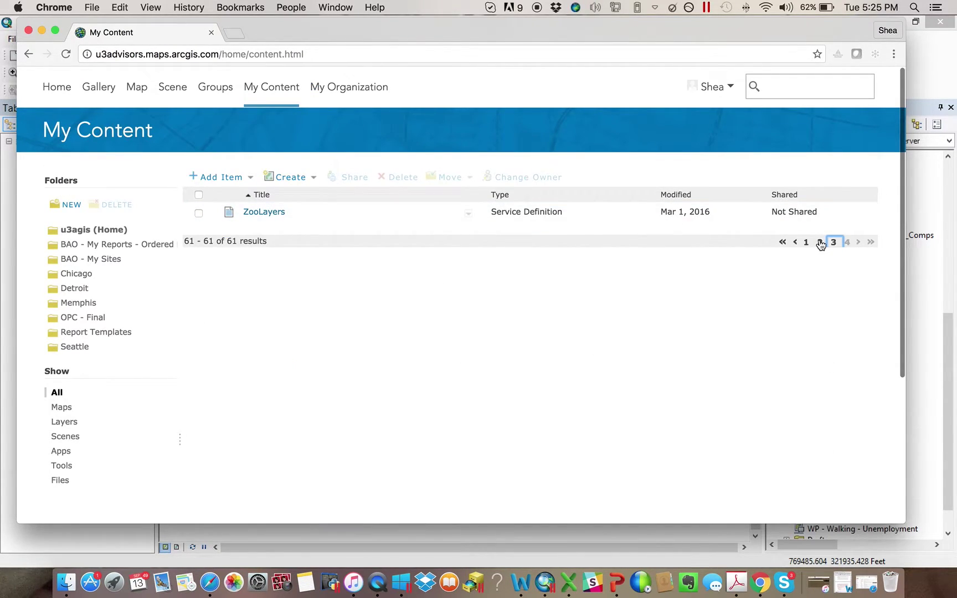
click(819, 242)
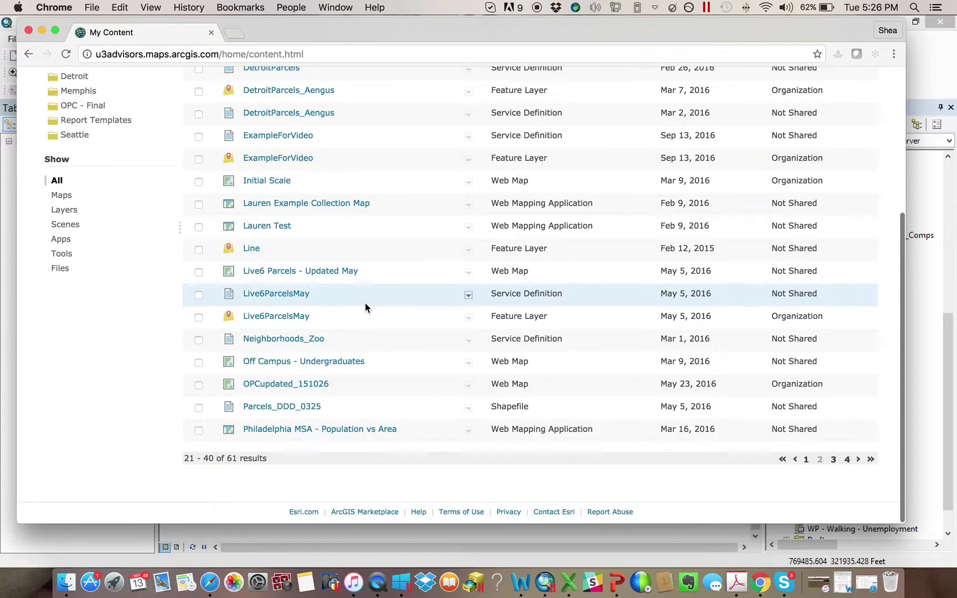
scroll(365, 303, up, 5)
scroll(365, 303, down, 4)
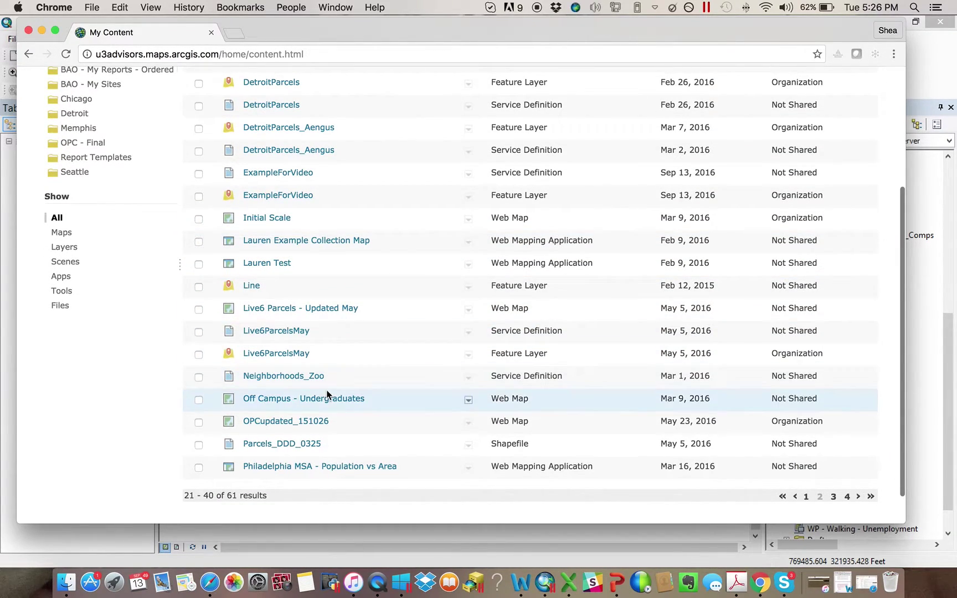
scroll(299, 444, up, 10)
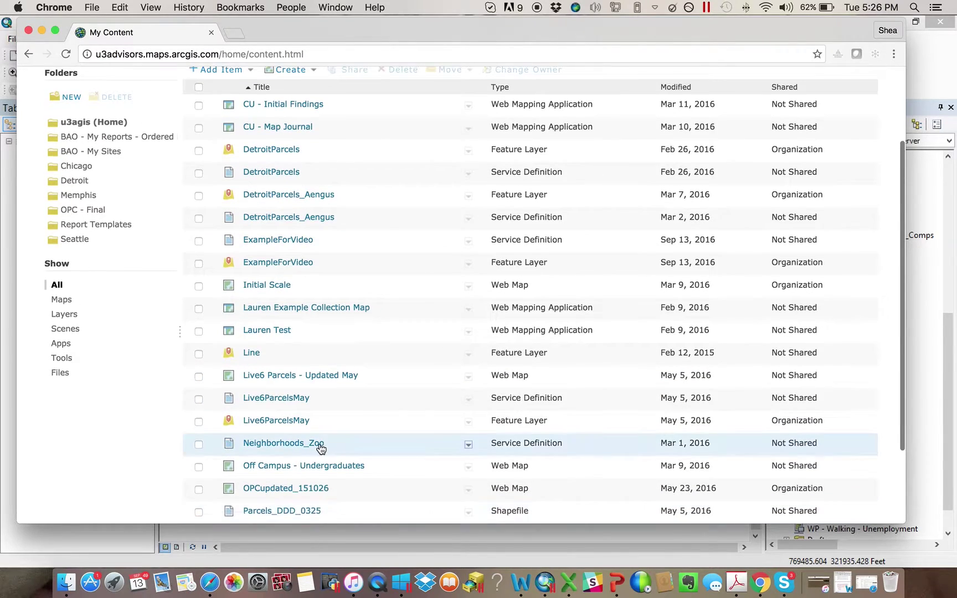
scroll(863, 416, down, 12)
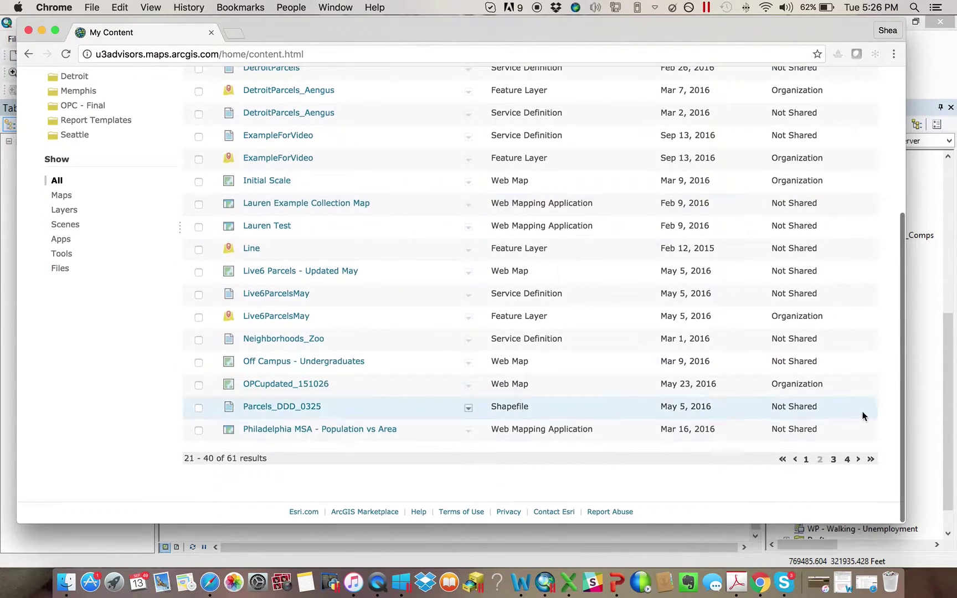
click(833, 459)
scroll(386, 282, up, 5)
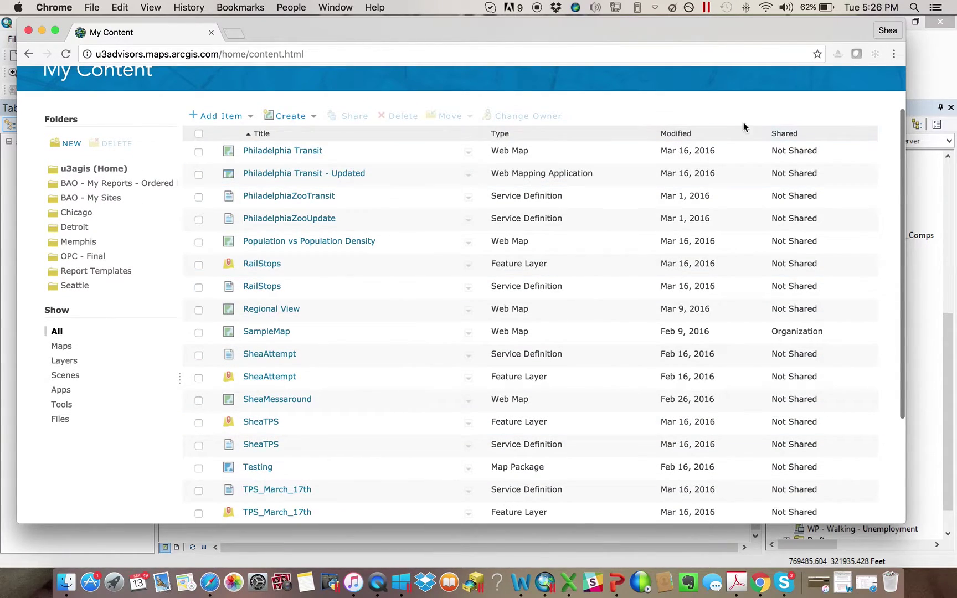
- Sort My Content by Modified date, descending, putting ExampleForVideo items on top
click(715, 137)
scroll(753, 252, down, 4)
scroll(746, 247, up, 5)
click(726, 155)
scroll(727, 230, down, 5)
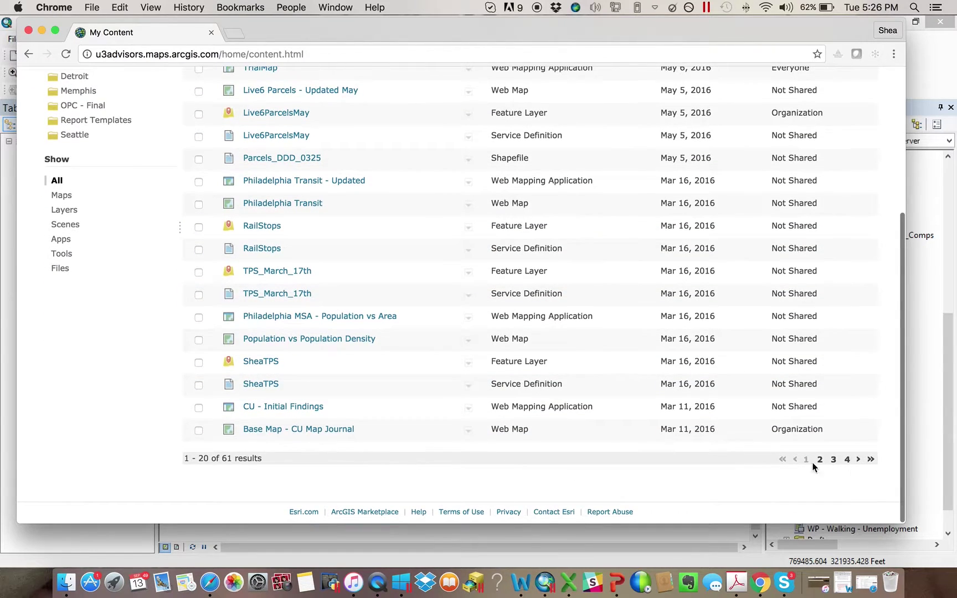
scroll(742, 312, up, 7)
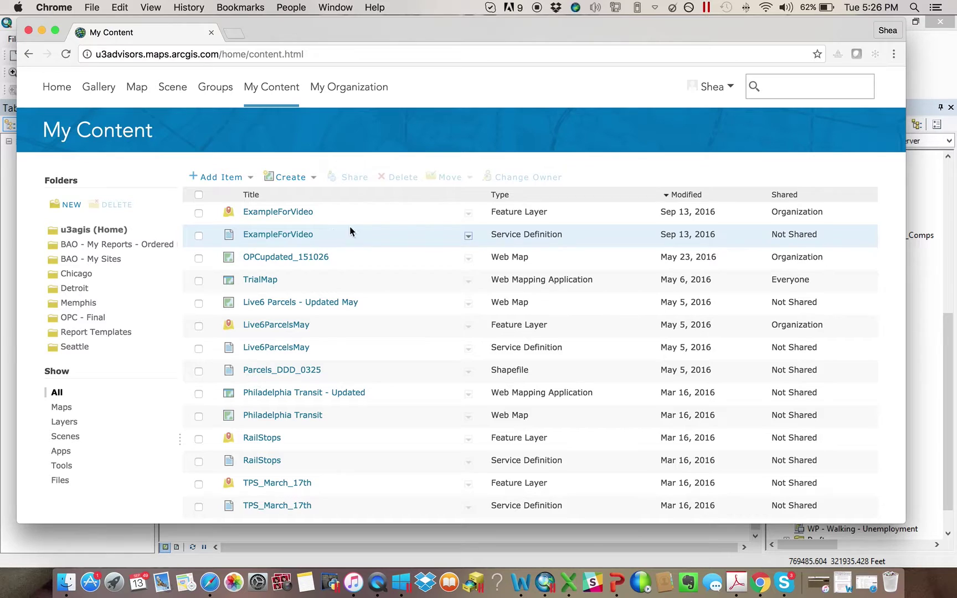
- Check the service definition's actions, then show the actions menu for the ExampleForVideo feature layer
click(468, 213)
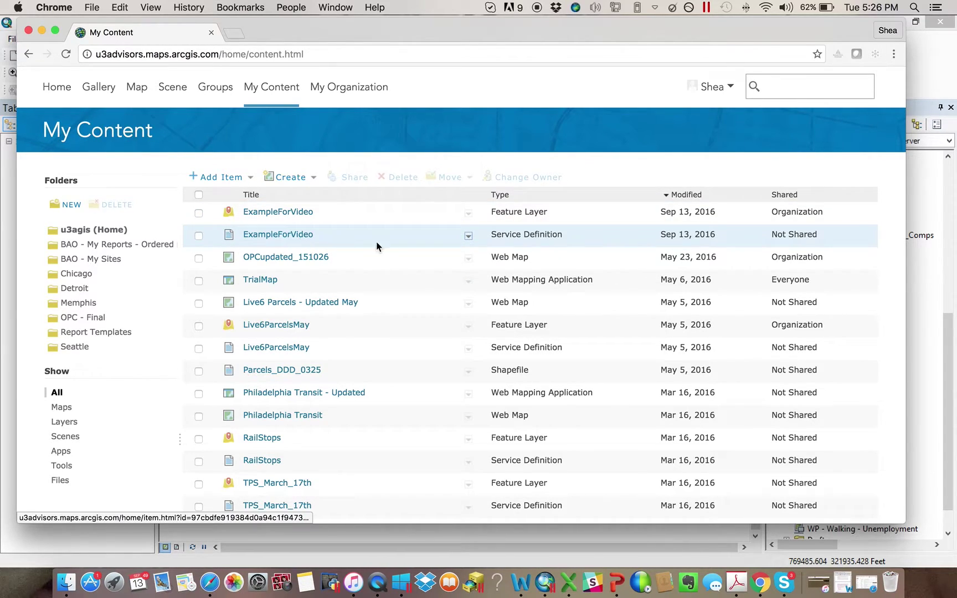
click(468, 236)
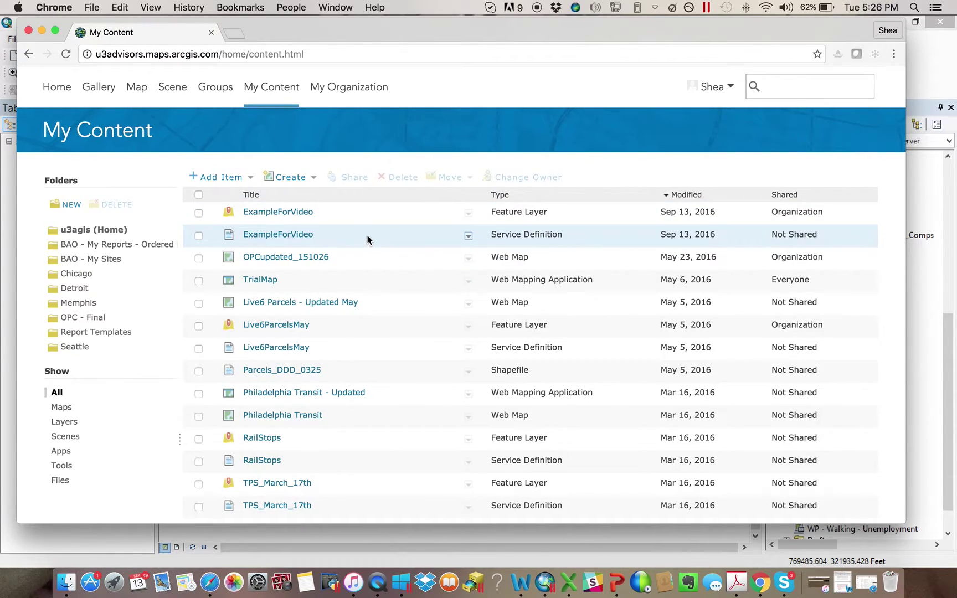
click(468, 236)
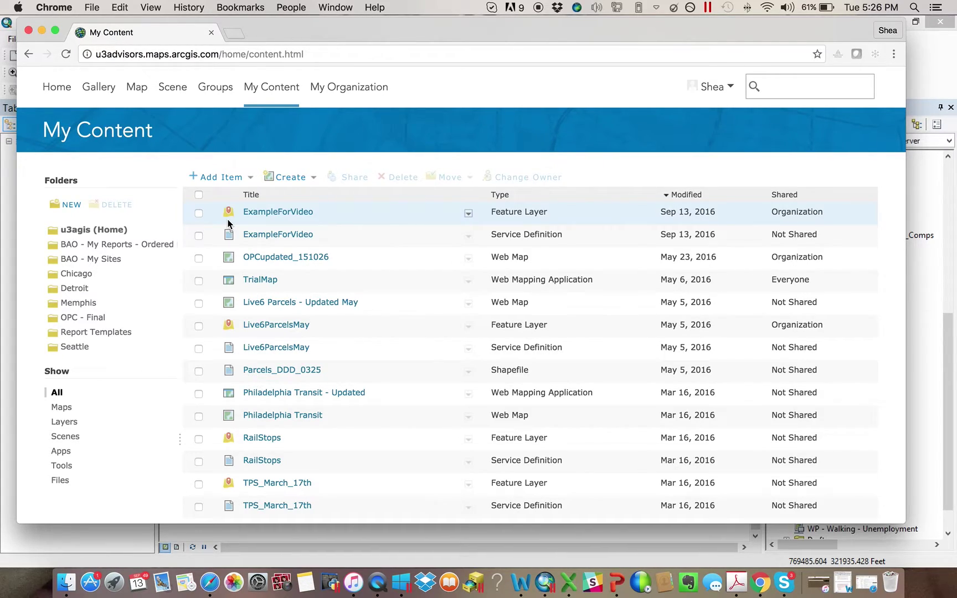
click(468, 213)
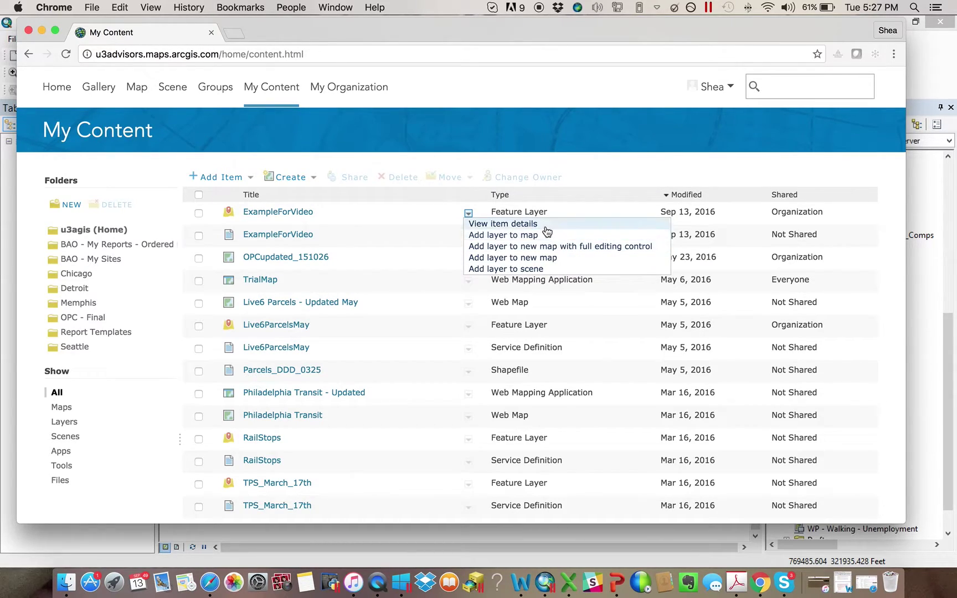
- Open the ExampleForVideo item page and review its Open In and Export To options
click(489, 223)
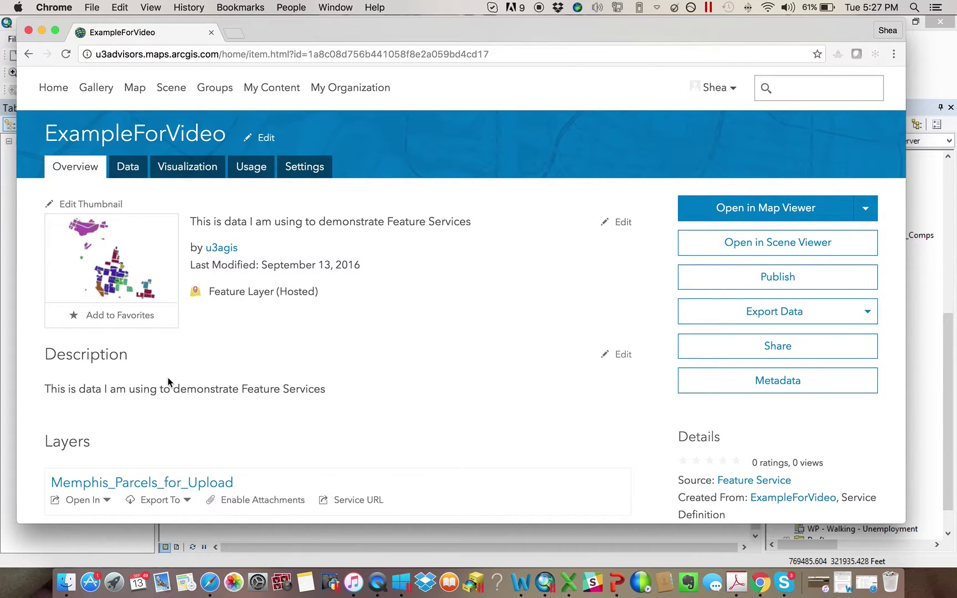
scroll(186, 377, down, 3)
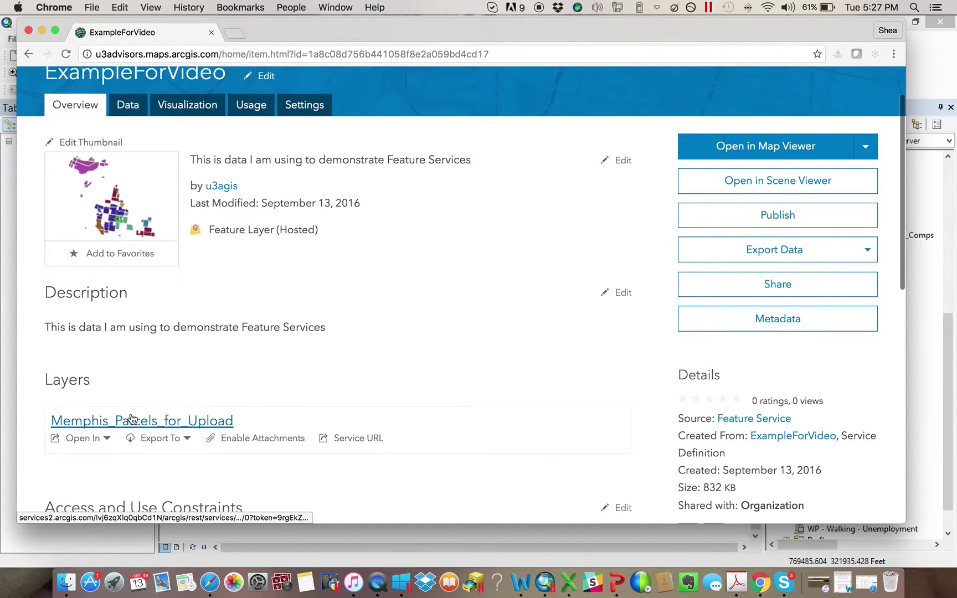
click(106, 443)
click(187, 440)
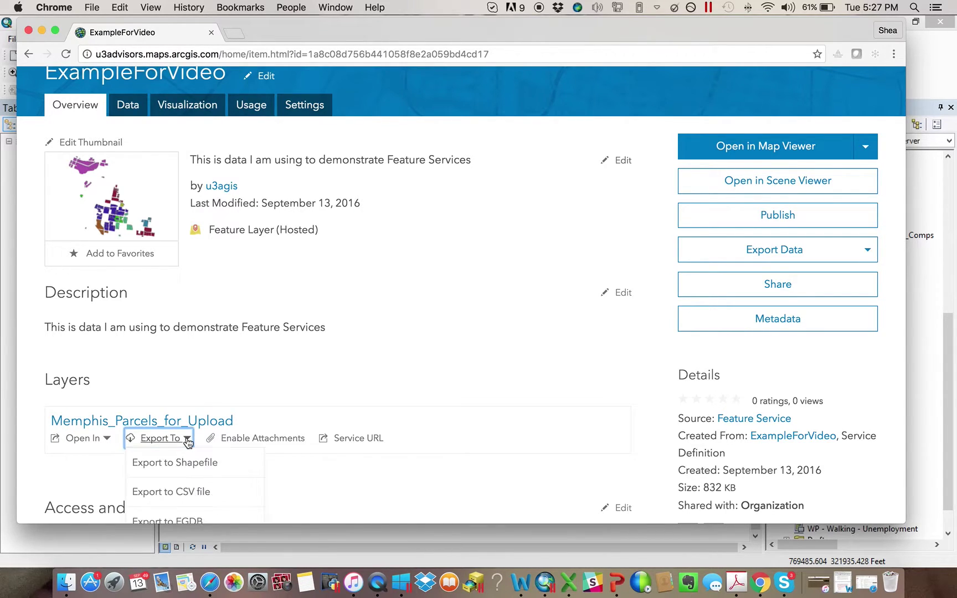
scroll(187, 440, down, 1)
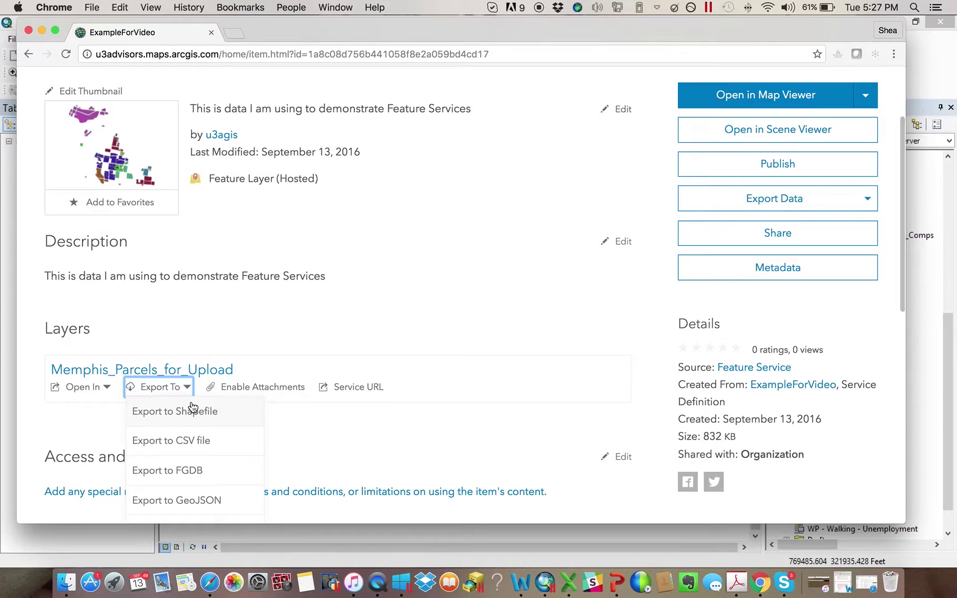
scroll(192, 408, down, 2)
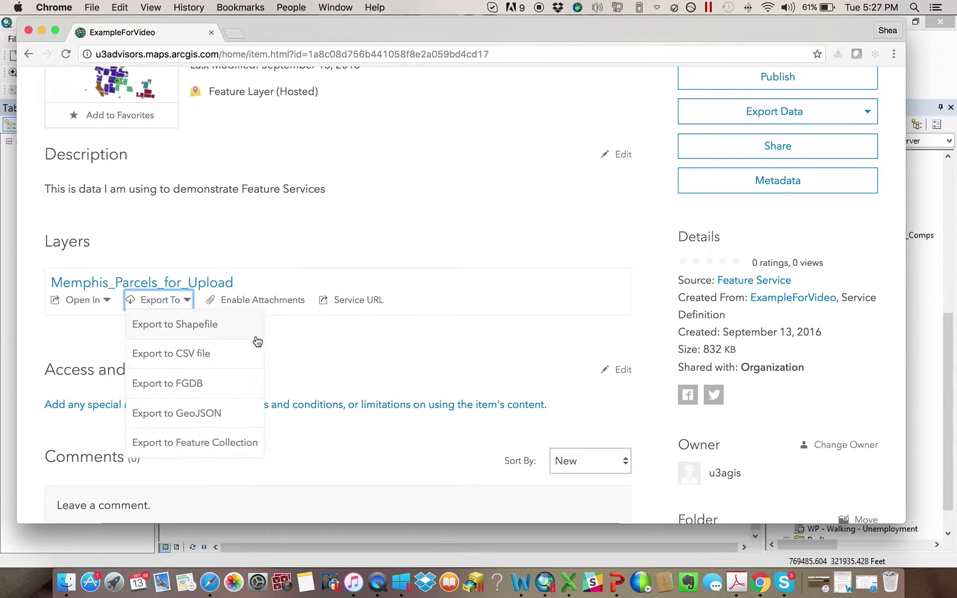
click(363, 250)
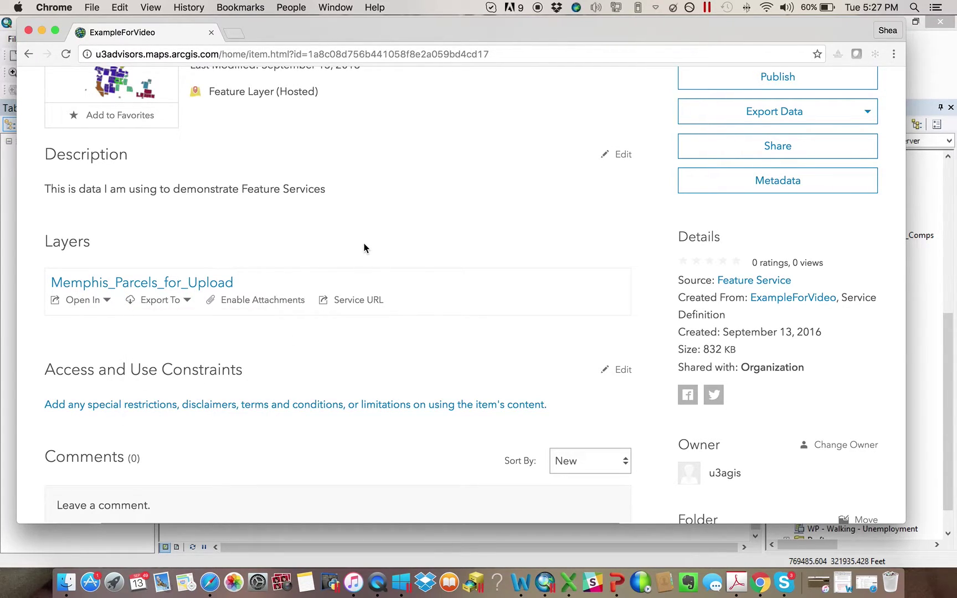
- Enable attachments on the Memphis_Parcels_for_Upload layer
click(270, 302)
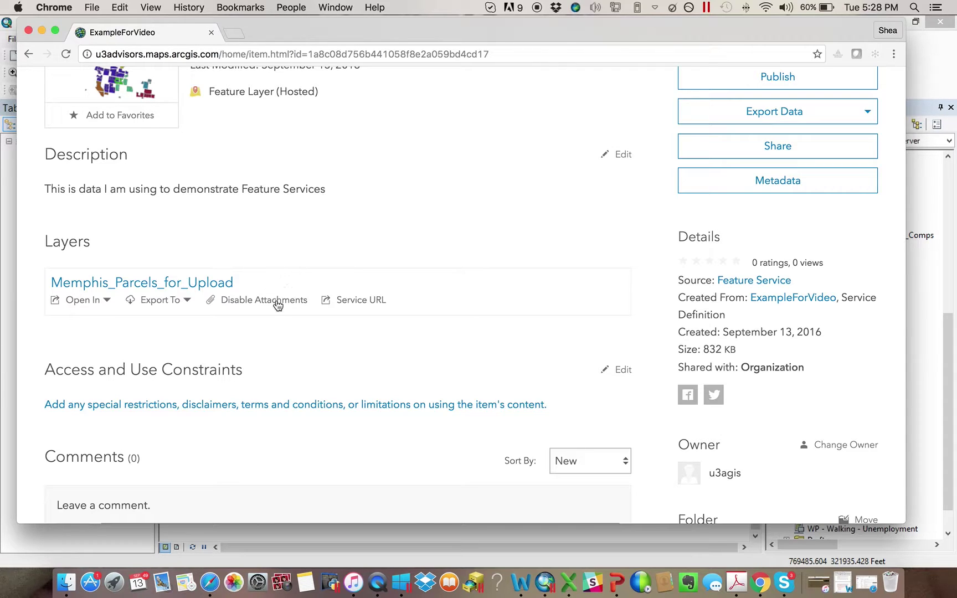
scroll(273, 338, down, 5)
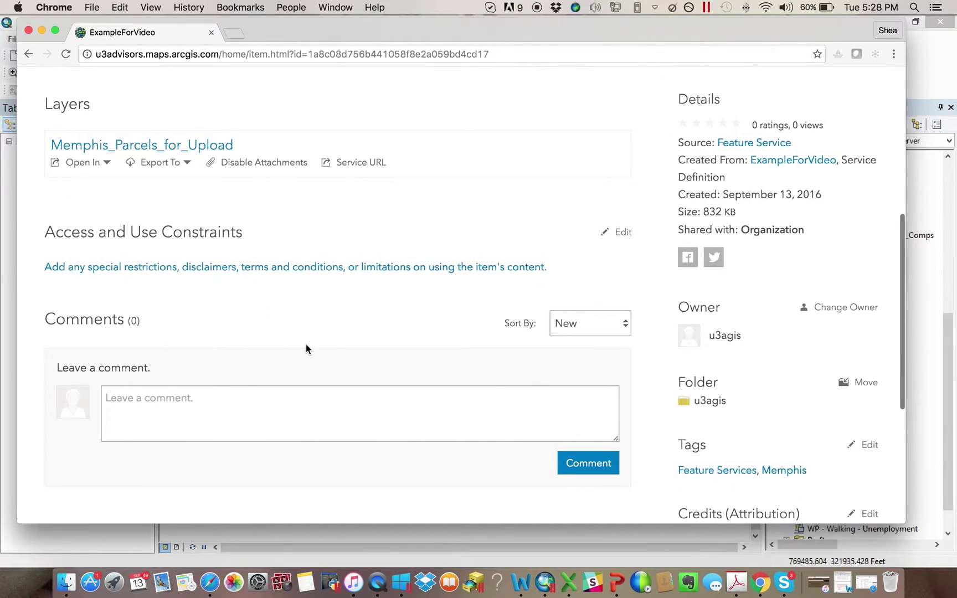
scroll(306, 346, up, 3)
scroll(754, 432, down, 3)
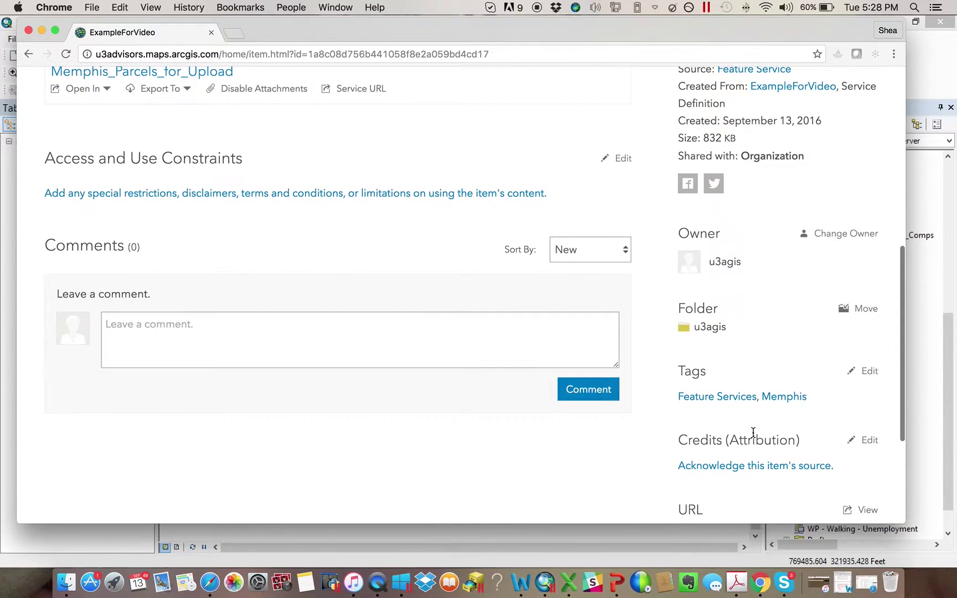
scroll(751, 400, up, 5)
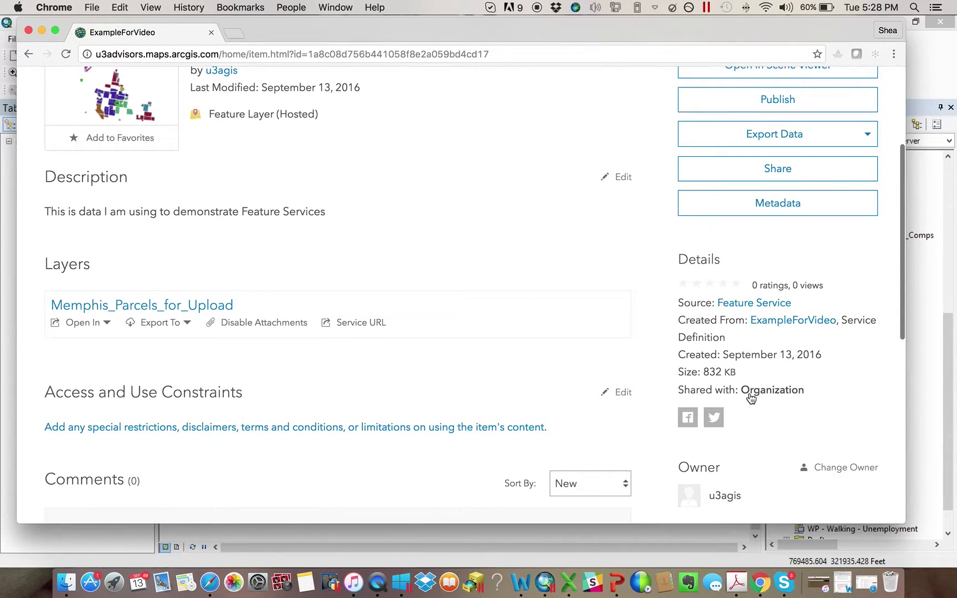
scroll(609, 293, up, 6)
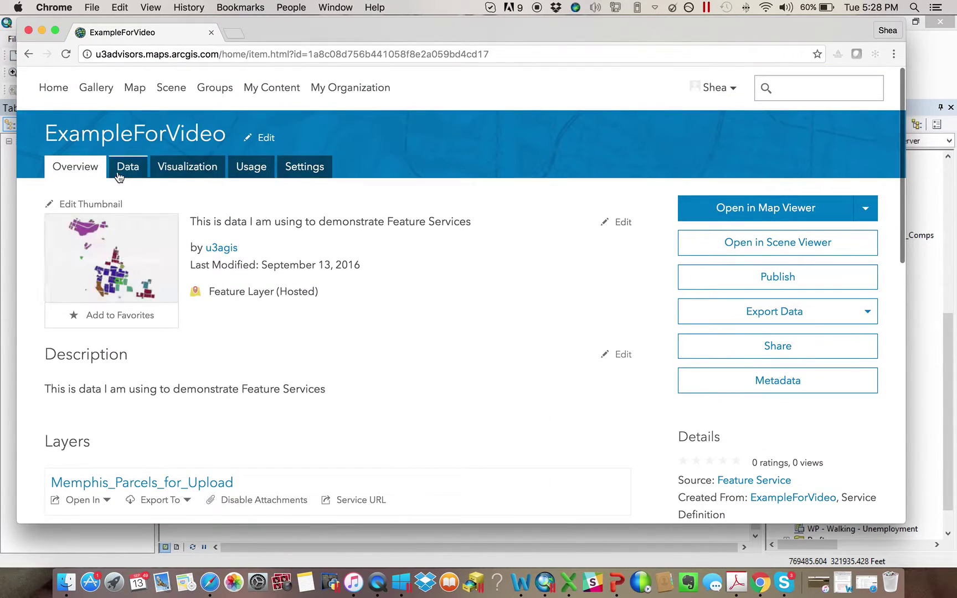
- View the parcels attribute table on the Data tab, then the Visualization map preview
click(127, 168)
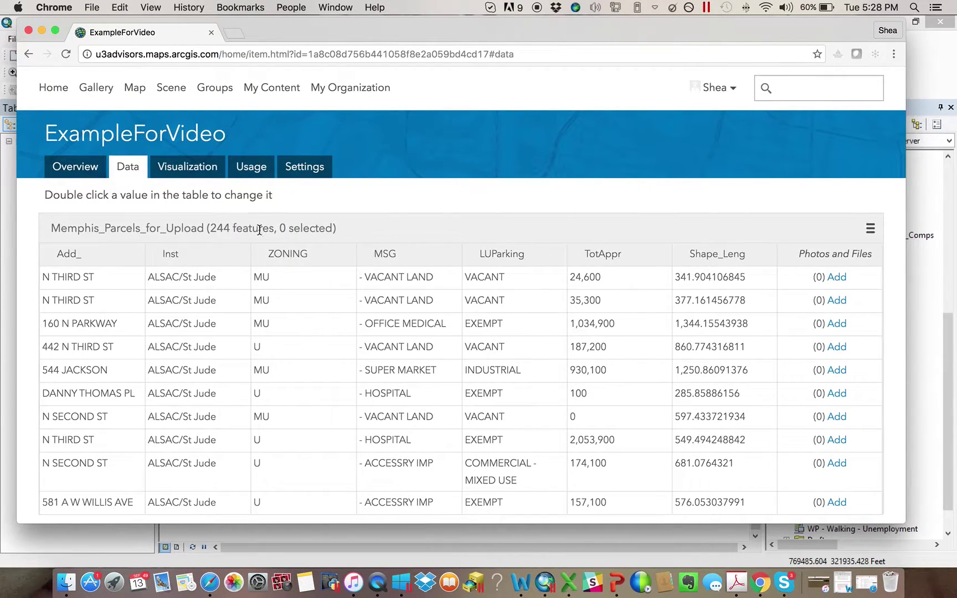
click(173, 175)
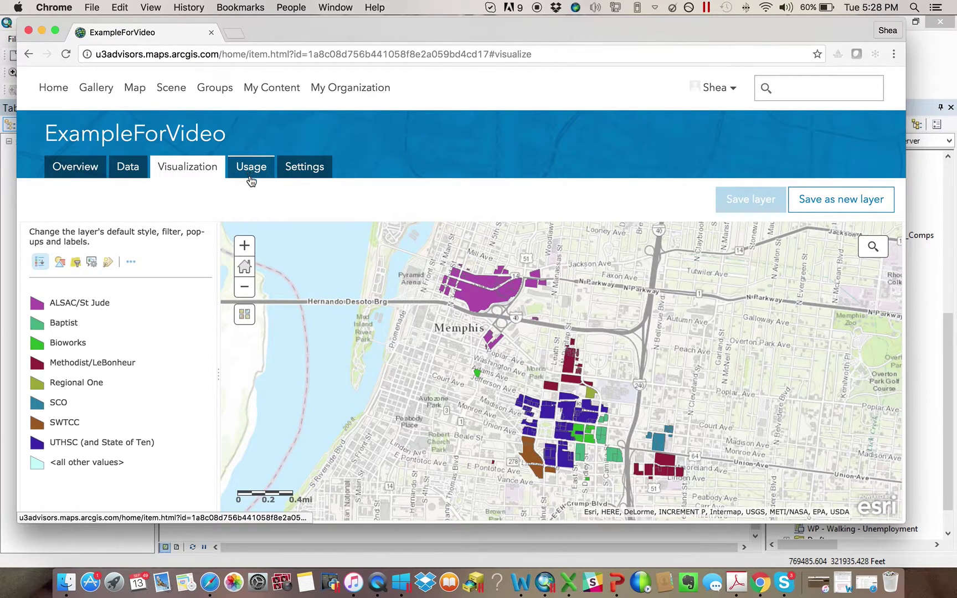
- From My Content, add the ExampleForVideo layer to a new map with full editing control
click(76, 167)
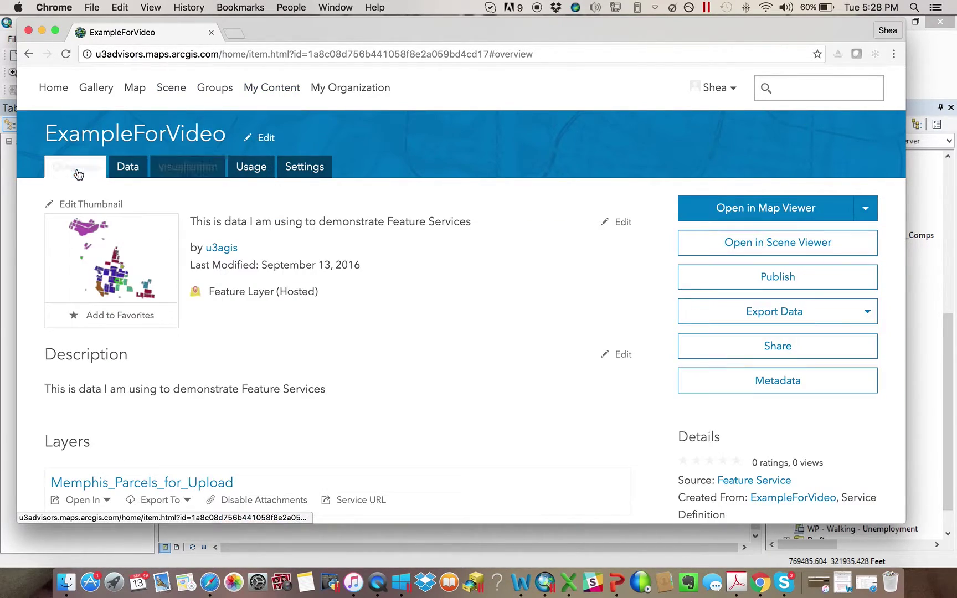
click(253, 90)
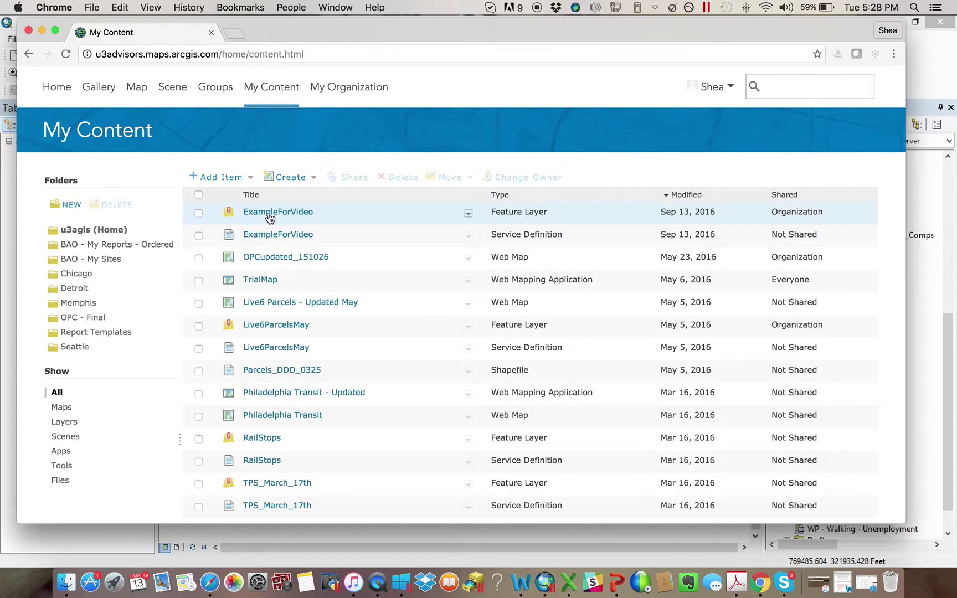
click(468, 214)
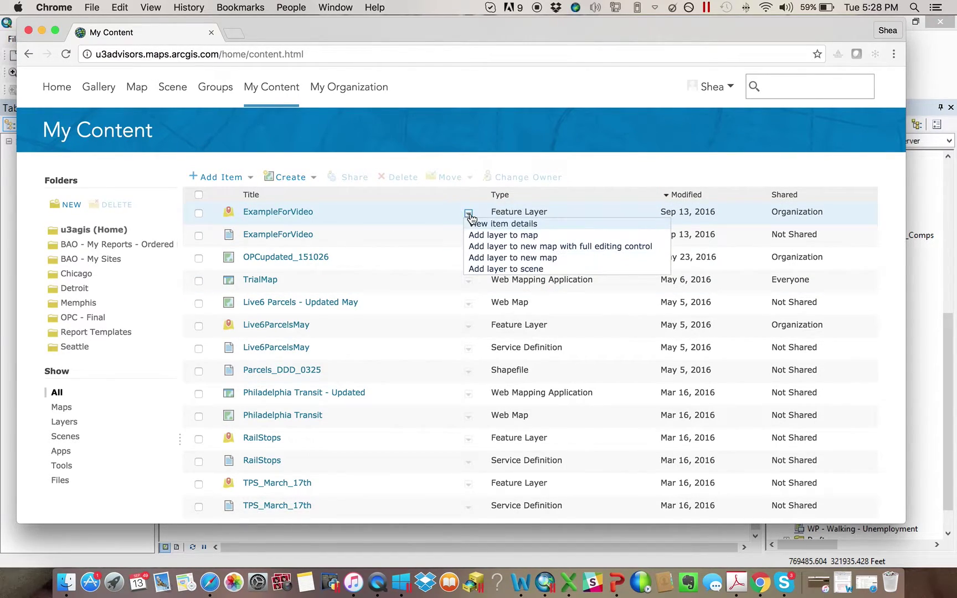
click(505, 247)
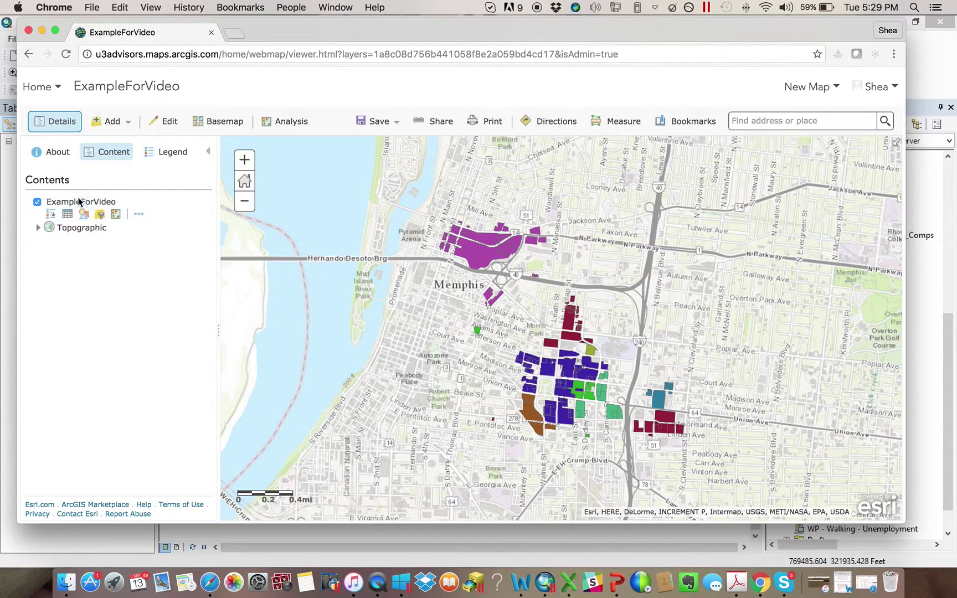
click(169, 156)
click(117, 155)
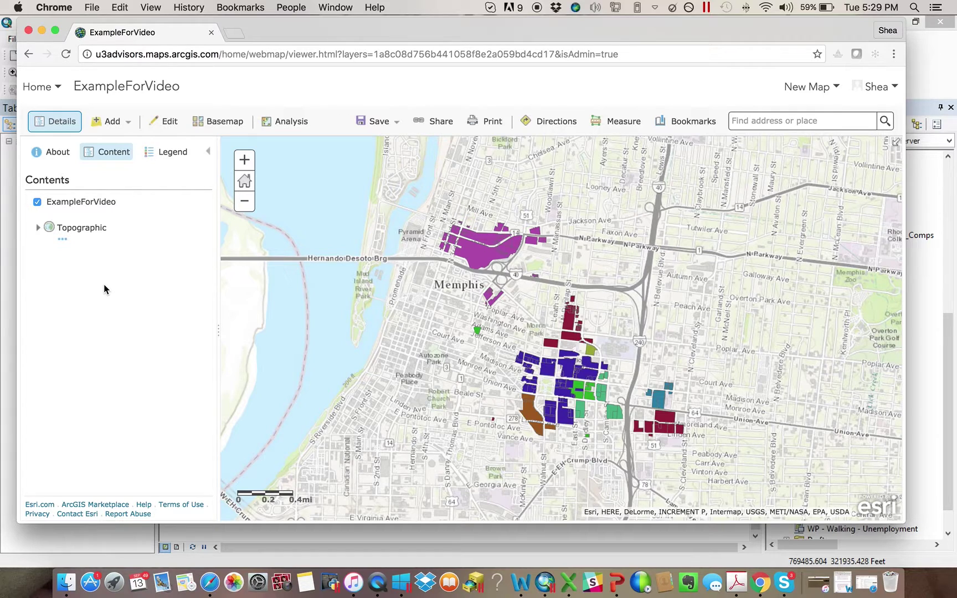
mouse_move(89, 213)
- Start saving the web map and title it 'Map - Uploading Data Example'
click(373, 128)
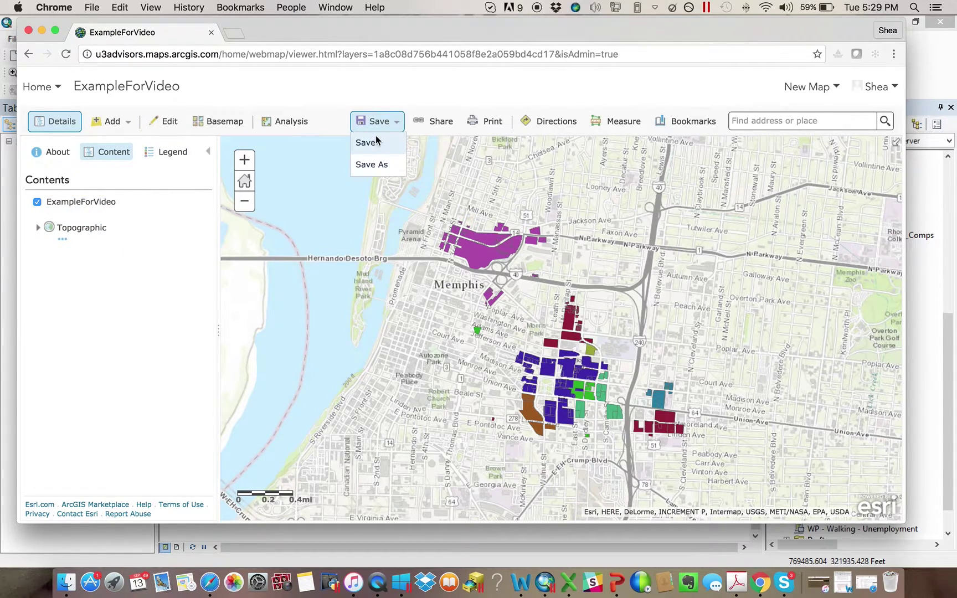
click(375, 141)
click(504, 266)
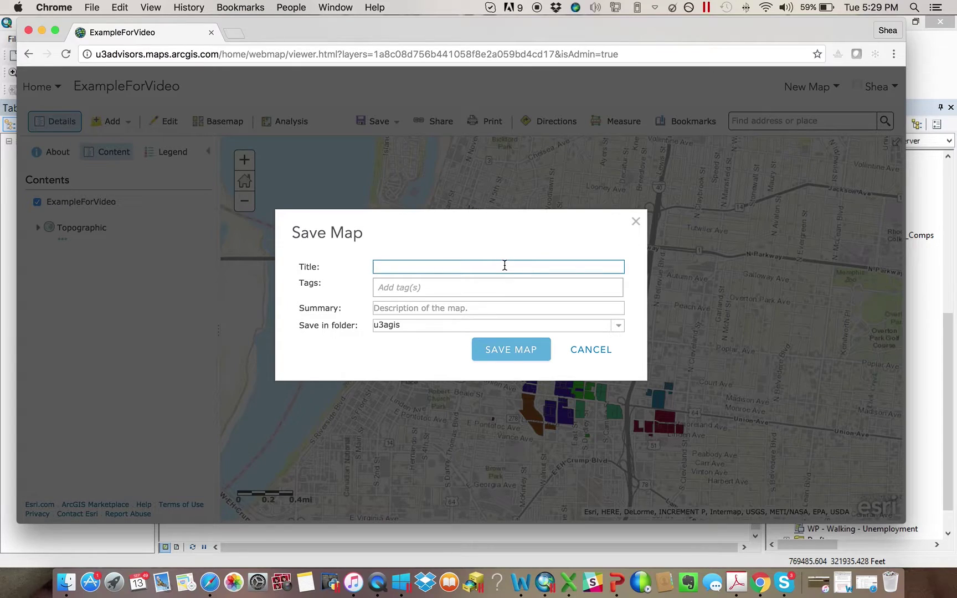
text(Map - for)
key(BackSpace)
key(BackSpace)
text(Video)
key(BackSpace)
key(BackSpace)
key(BackSpace)
key(BackSpace)
key(BackSpace)
text(Uploading Data Example)
key(Tab)
- Tag it Feature Services, add a summary about loading data to ArcGIS Online, and save
text(Feature)
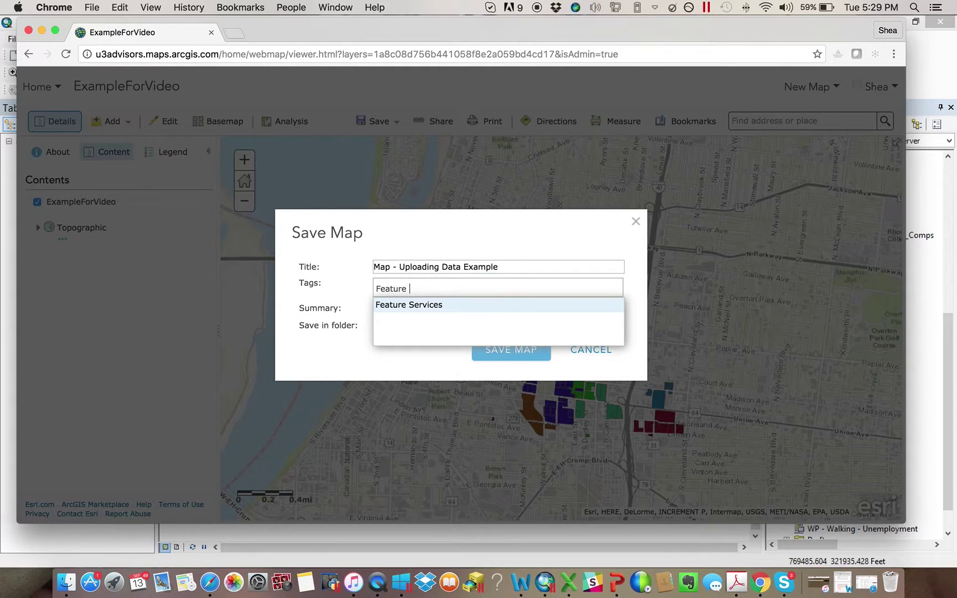
click(429, 305)
click(429, 308)
text(The ultimate result of loading data to ArcGIS Online)
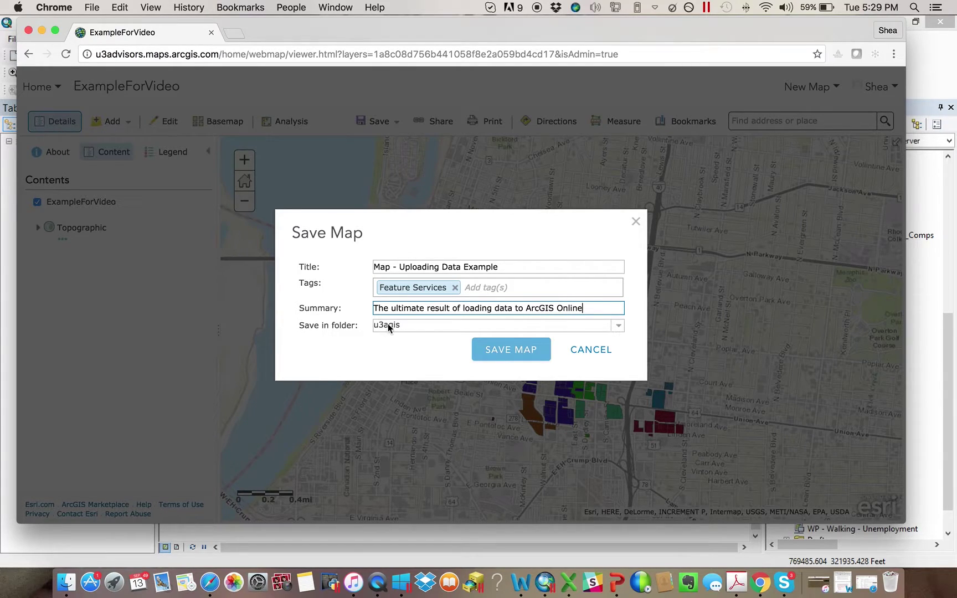
click(490, 349)
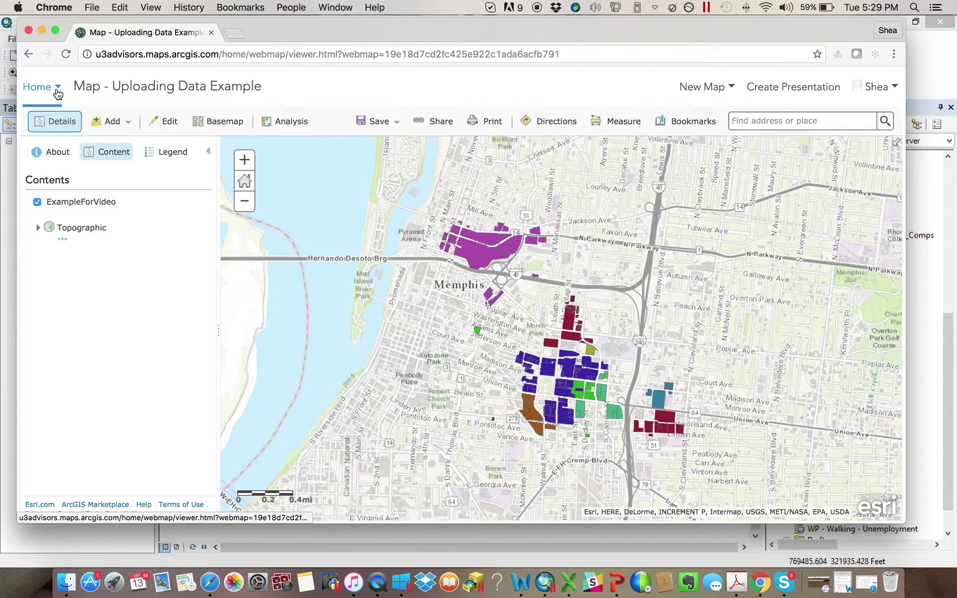
- Return to My Content from the Home menu and open the ExampleForVideo layer's options
click(57, 90)
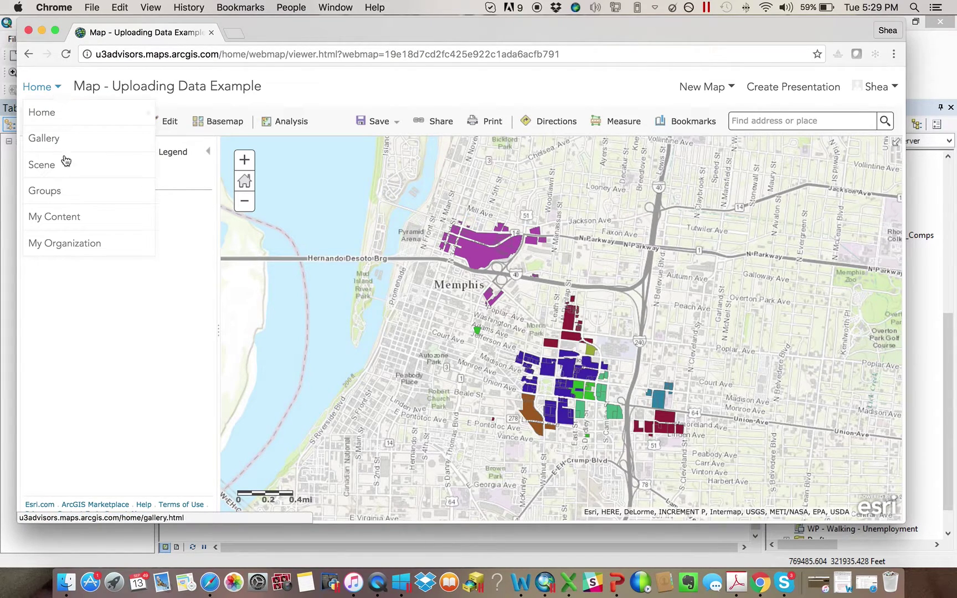
click(65, 221)
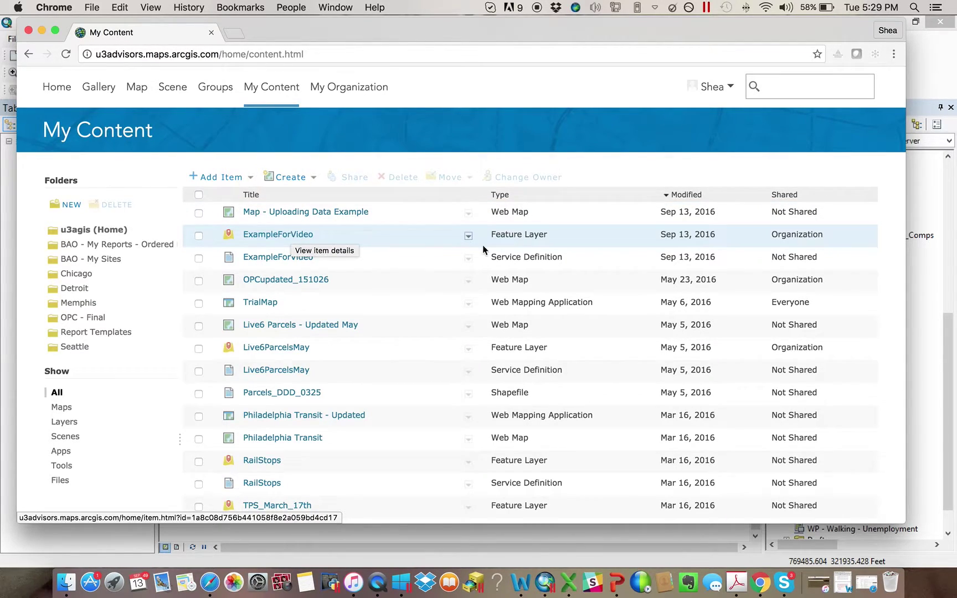
click(469, 235)
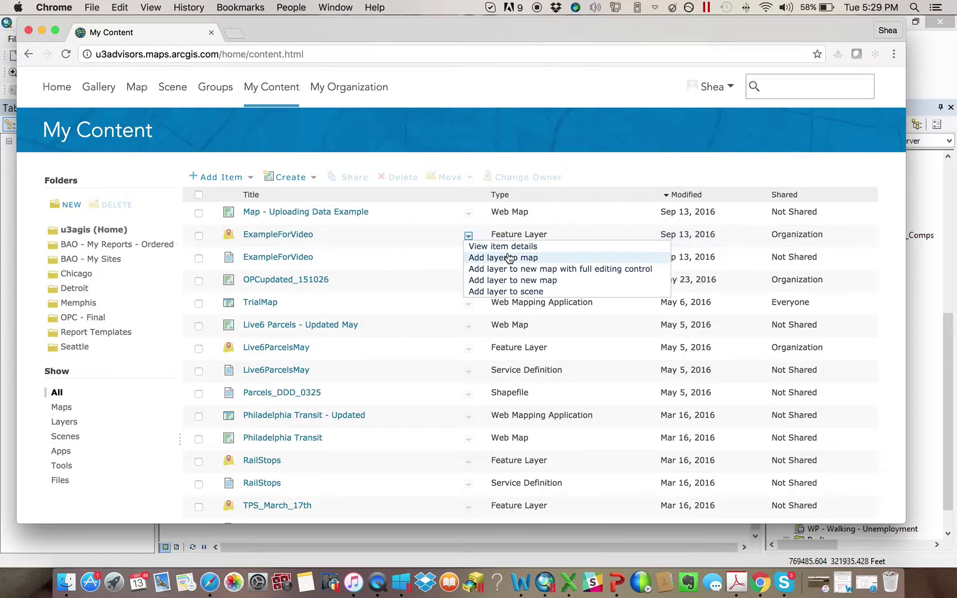